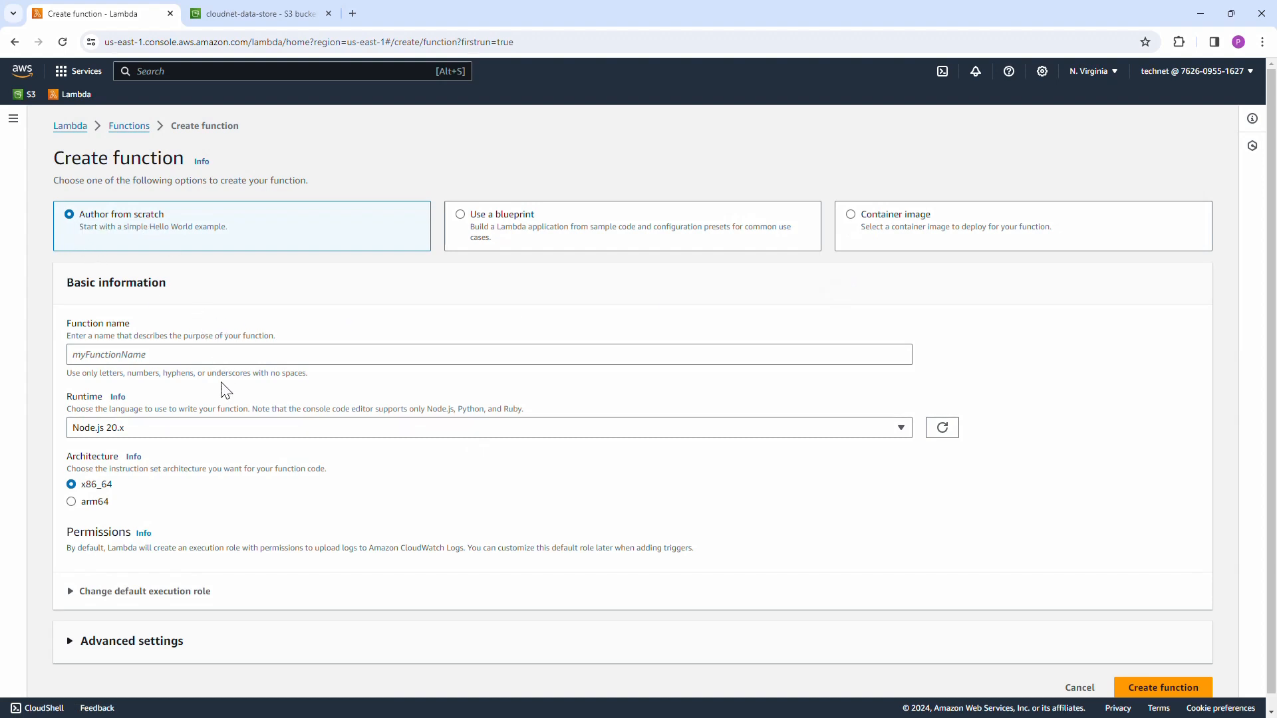
Name the new Lambda function s3_file_processing and set its runtime to Python 3.9.
{"action": "left_click", "coordinate": [161, 357]}
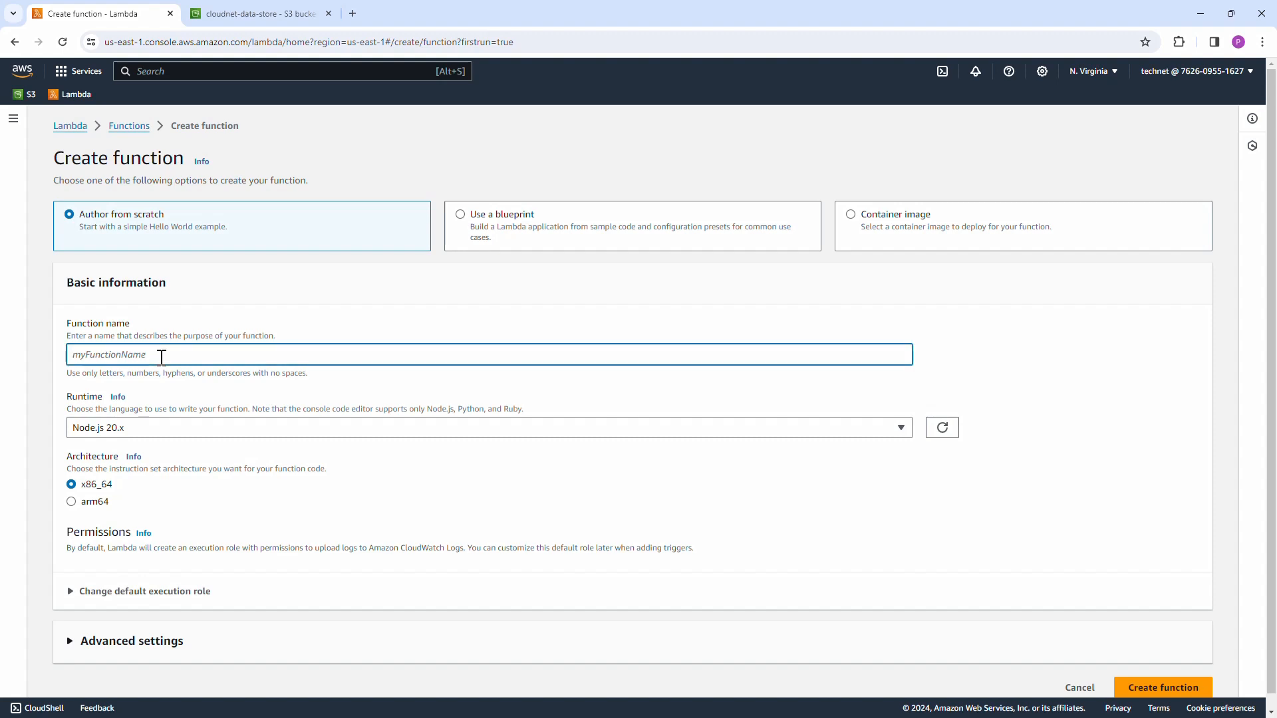
{"action": "type", "text": "s3_file_processing"}
{"action": "scroll", "coordinate": [161, 372], "scroll_direction": "down", "scroll_amount": 1}
{"action": "left_click", "coordinate": [195, 416]}
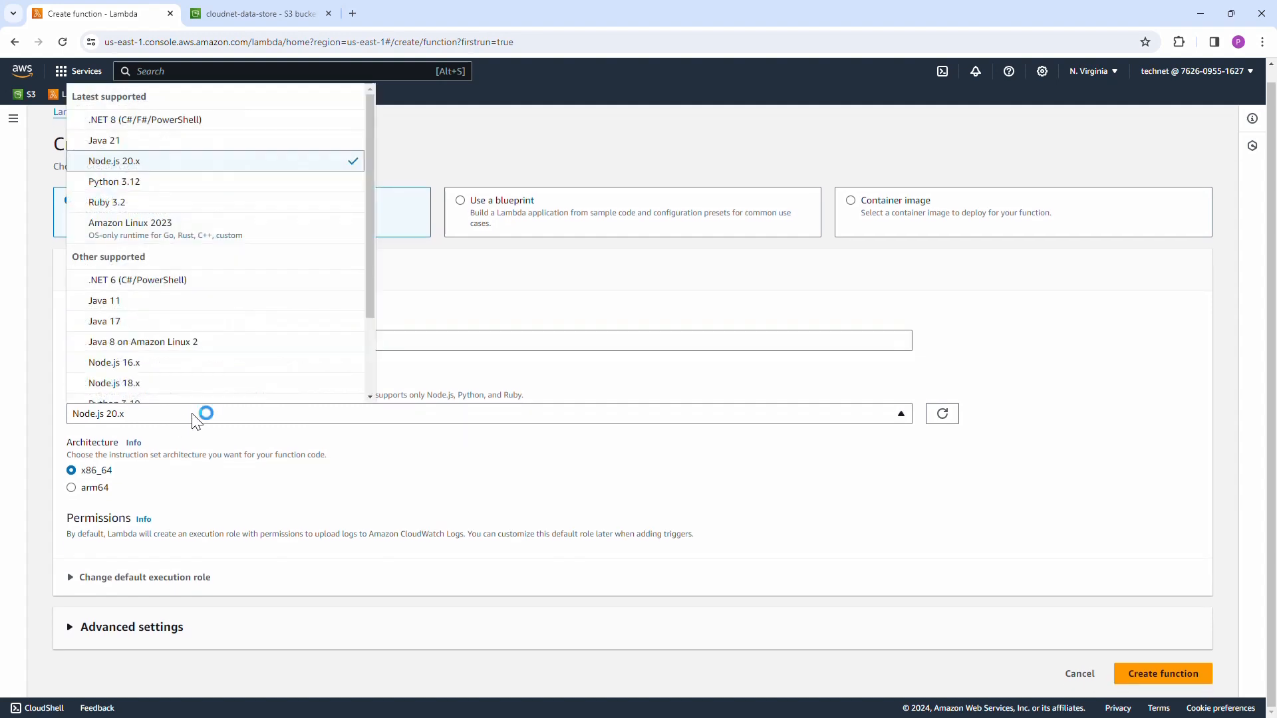
{"action": "left_click_drag", "start_coordinate": [370, 285], "coordinate": [369, 384]}
{"action": "left_click", "coordinate": [183, 361]}
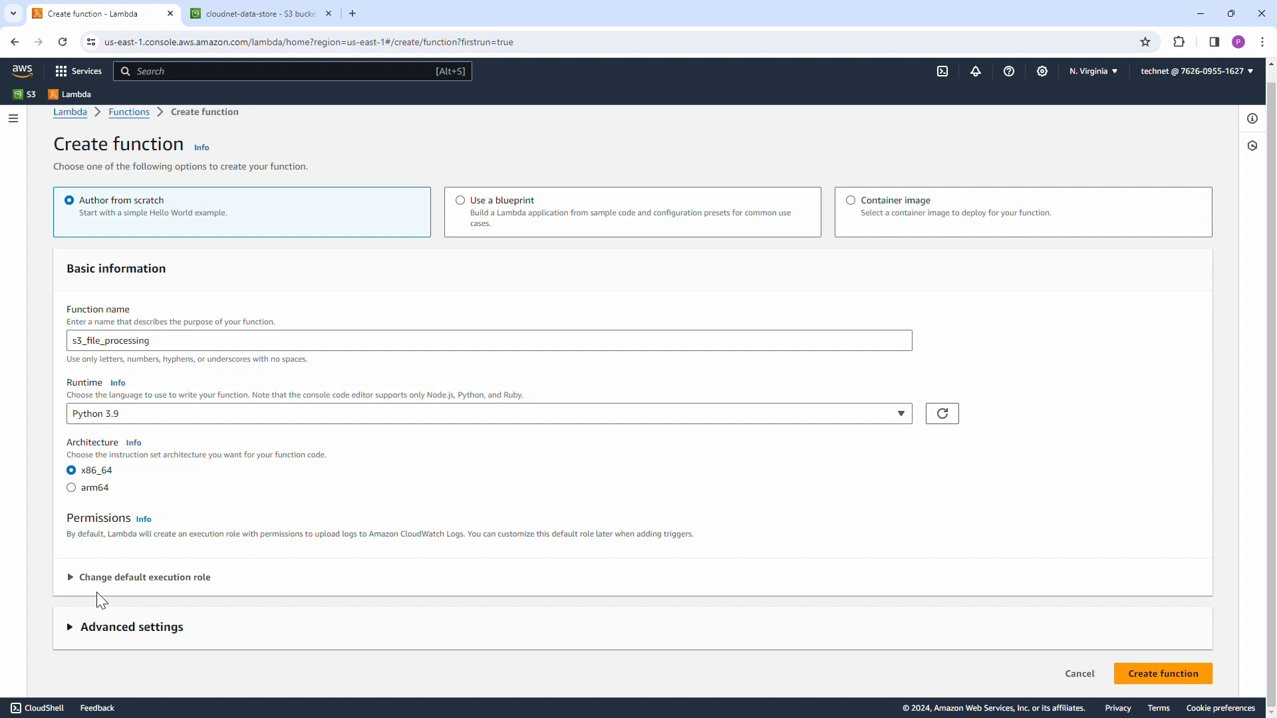
Assign the existing execution role Lambda_Execution_Role_Demo and create the function.
{"action": "left_click", "coordinate": [117, 578]}
{"action": "scroll", "coordinate": [337, 532], "scroll_direction": "down", "scroll_amount": 3}
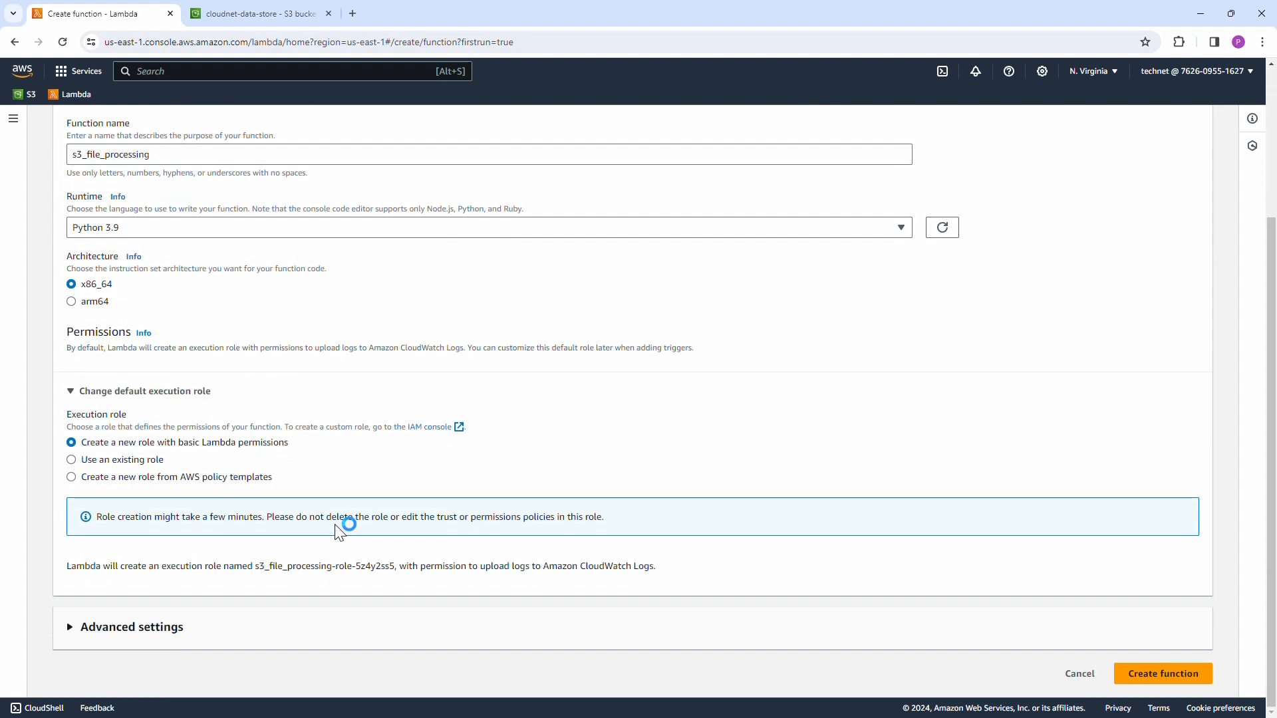
{"action": "left_click", "coordinate": [100, 460]}
{"action": "left_click", "coordinate": [335, 575]}
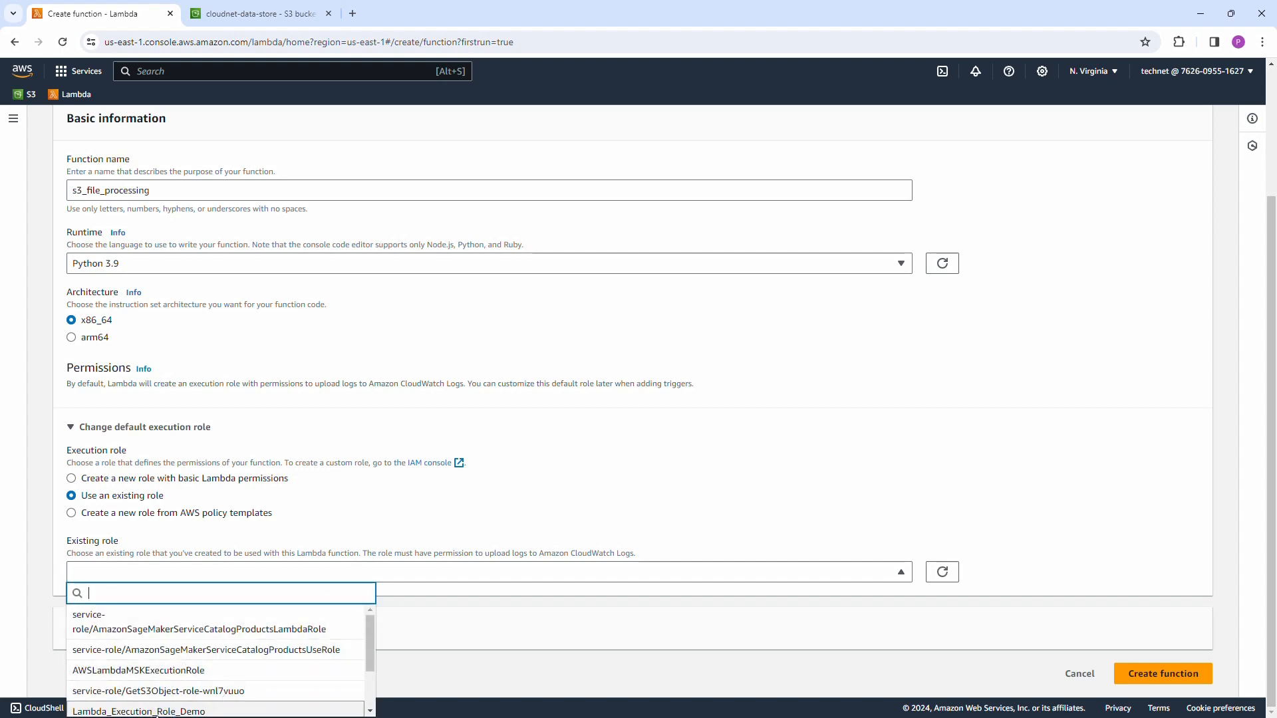
{"action": "left_click", "coordinate": [184, 712]}
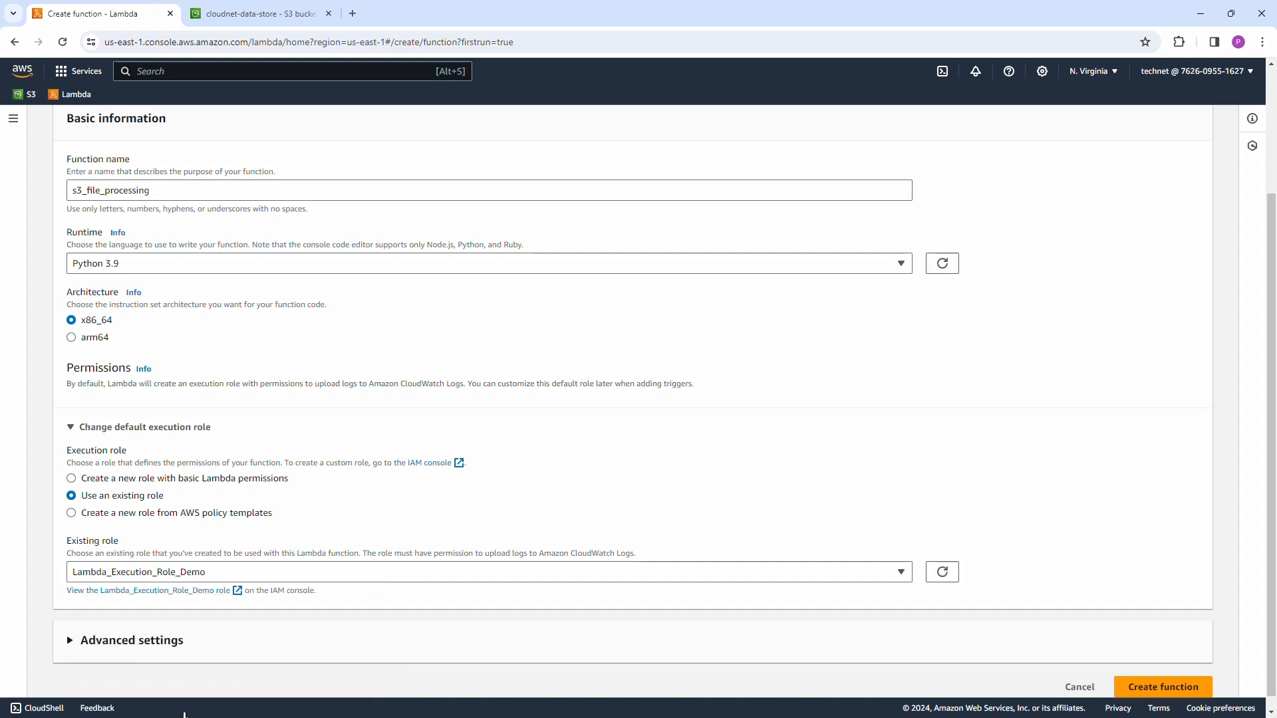
{"action": "scroll", "coordinate": [256, 649], "scroll_direction": "down", "scroll_amount": 1}
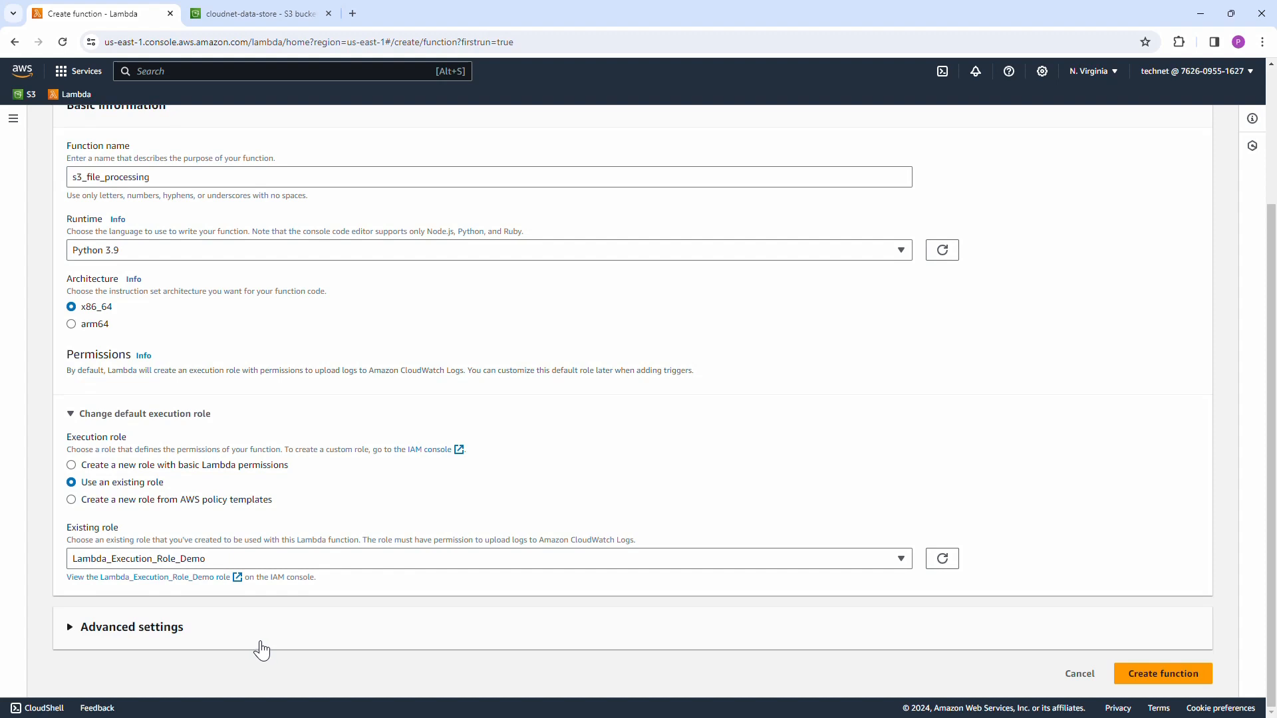
{"action": "left_click", "coordinate": [1162, 673]}
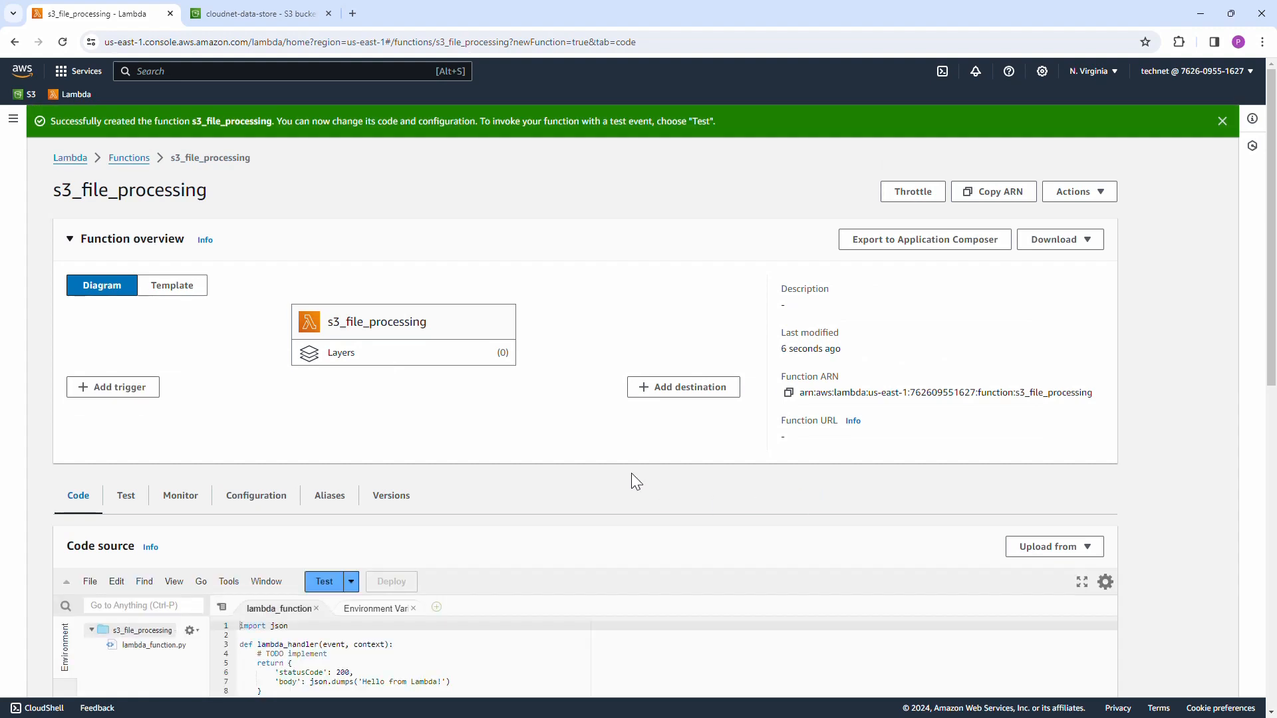
Switch to Visual Studio Code and examine how s3_file_copy.py reads the bucket and key, copies the object and deletes the original.
{"action": "scroll", "coordinate": [464, 538], "scroll_direction": "down", "scroll_amount": 3}
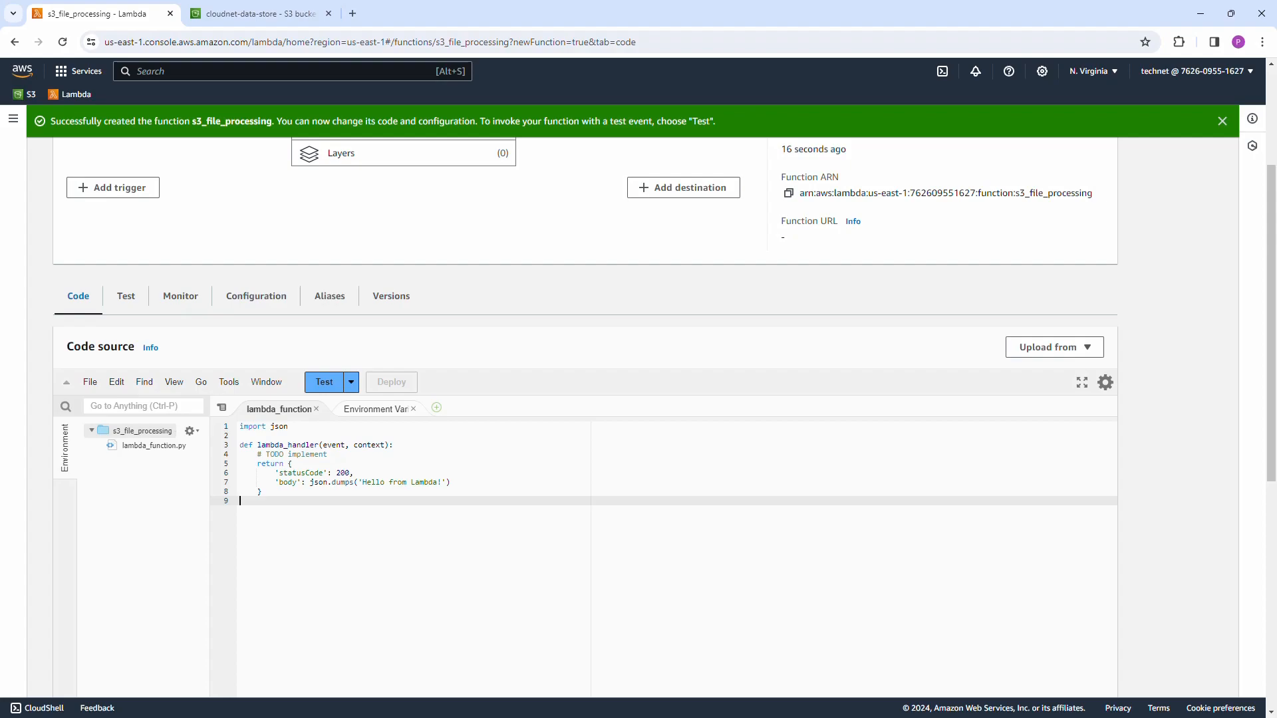
{"action": "key", "text": "alt+Tab"}
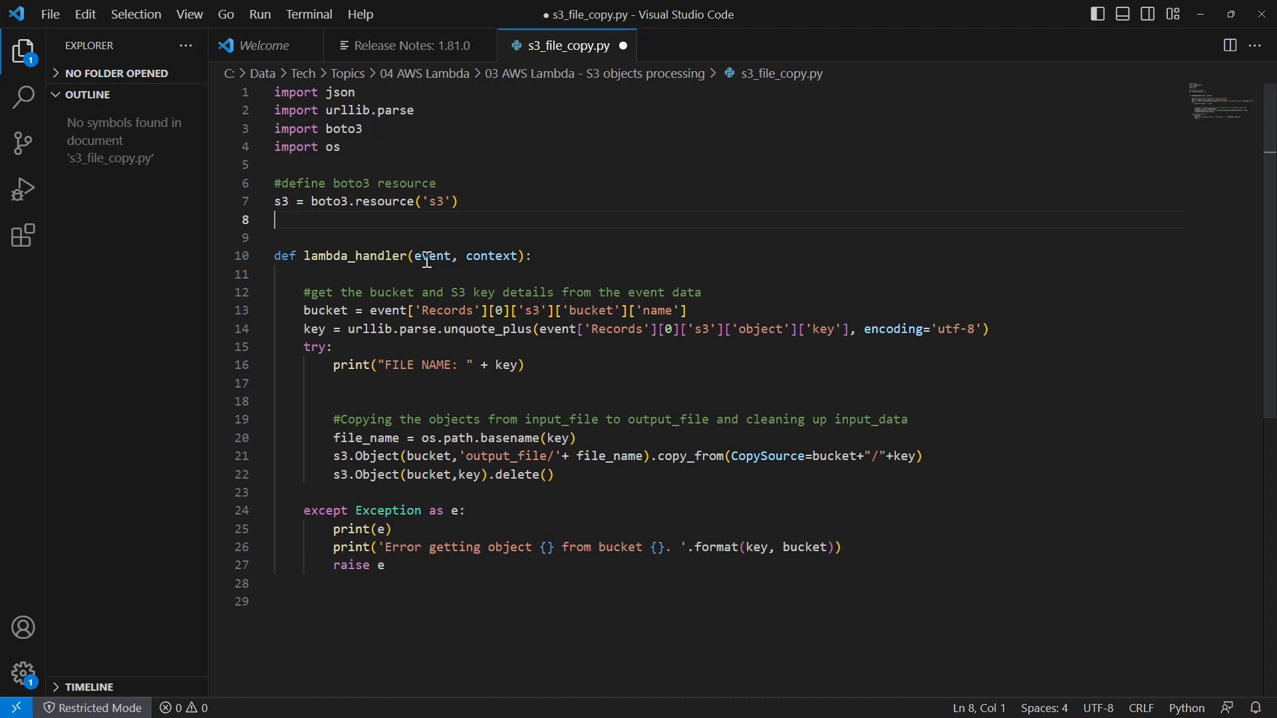
{"action": "double_click", "coordinate": [336, 311]}
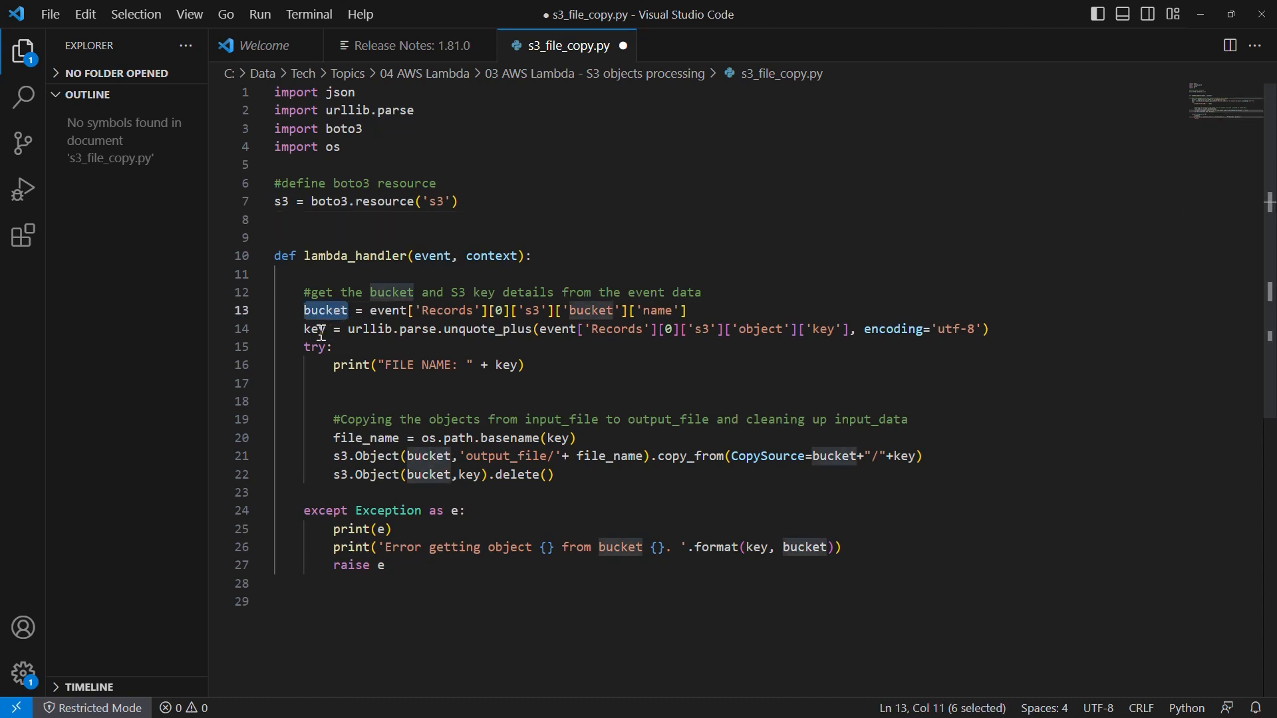
{"action": "double_click", "coordinate": [321, 330]}
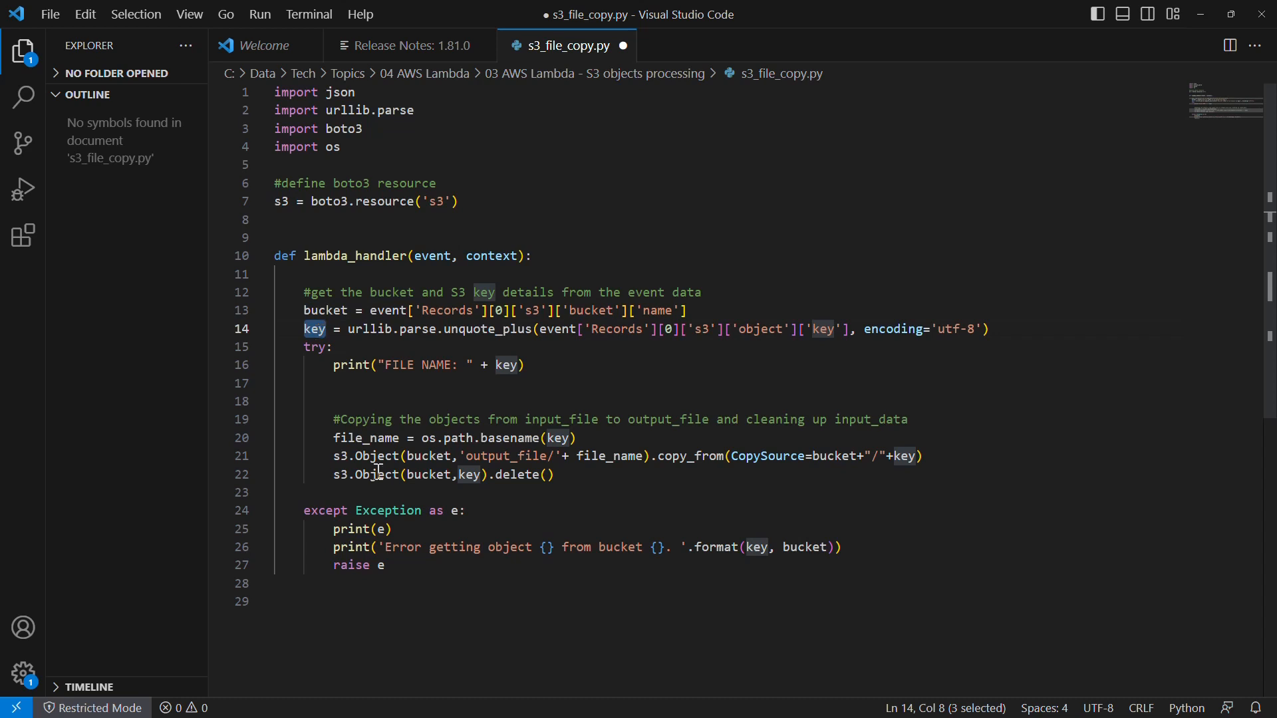
{"action": "left_click", "coordinate": [360, 459]}
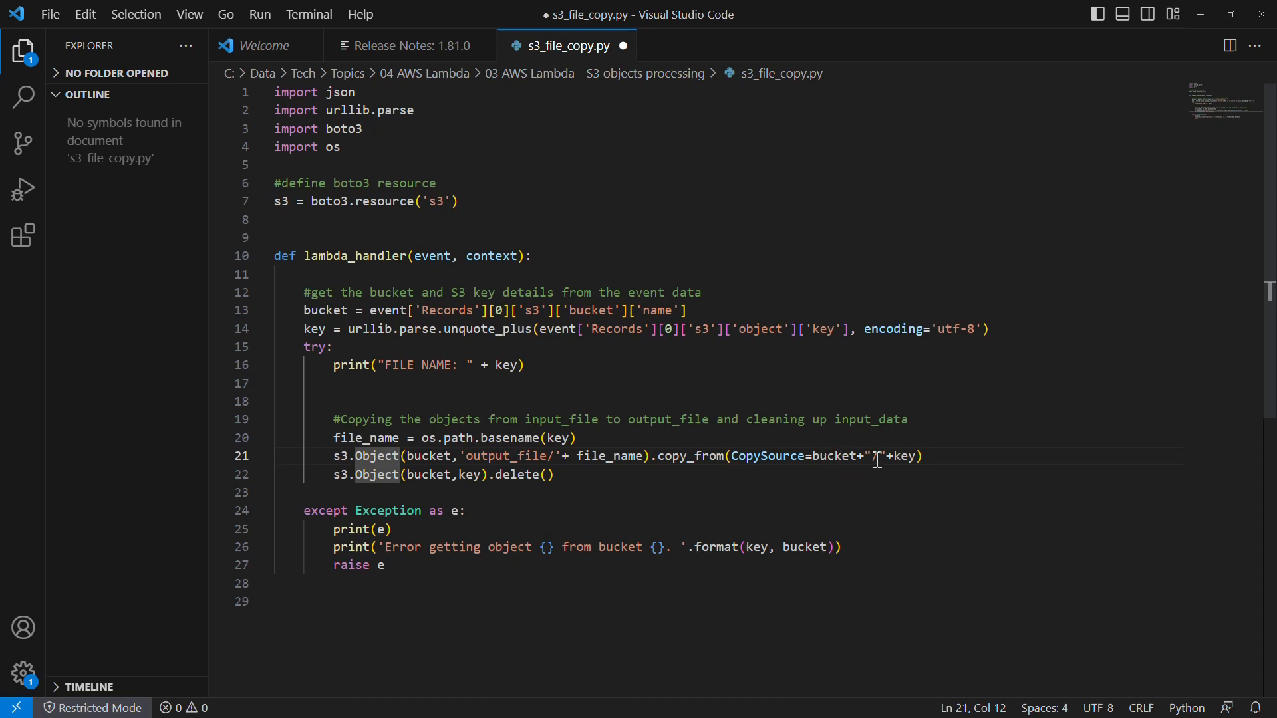
{"action": "left_click", "coordinate": [498, 459]}
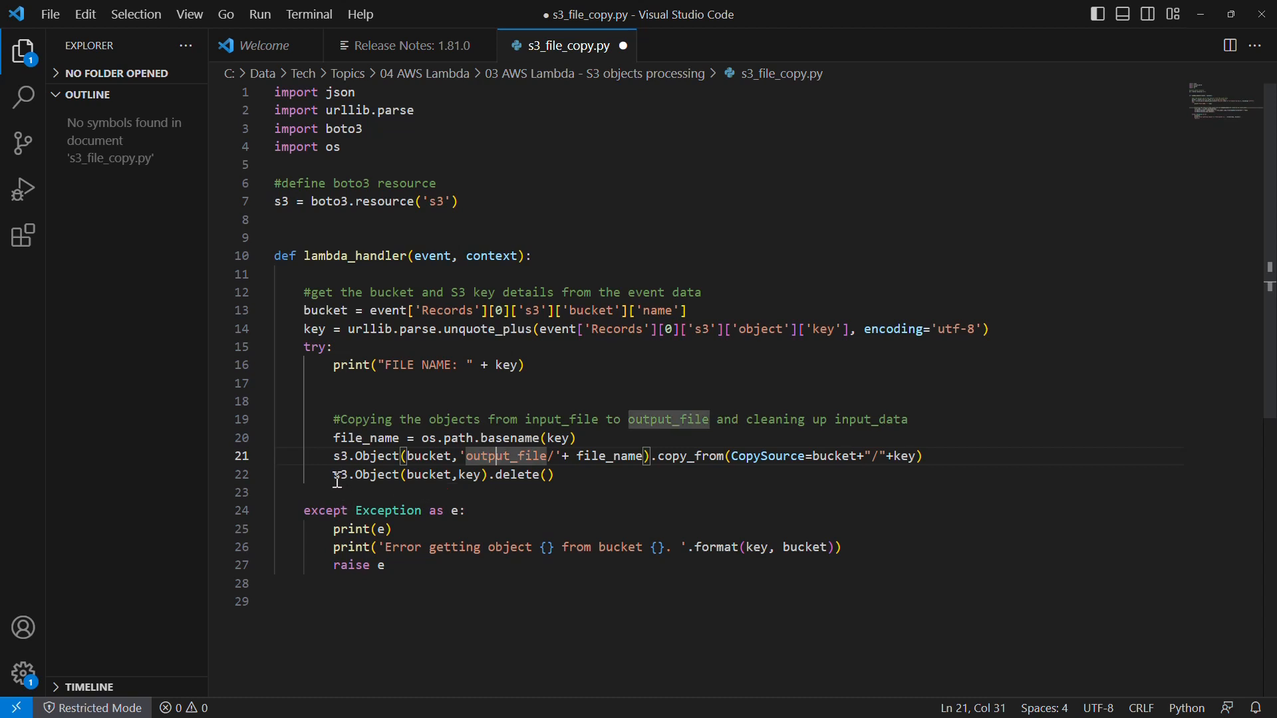
{"action": "left_click", "coordinate": [589, 490]}
{"action": "left_click", "coordinate": [482, 618]}
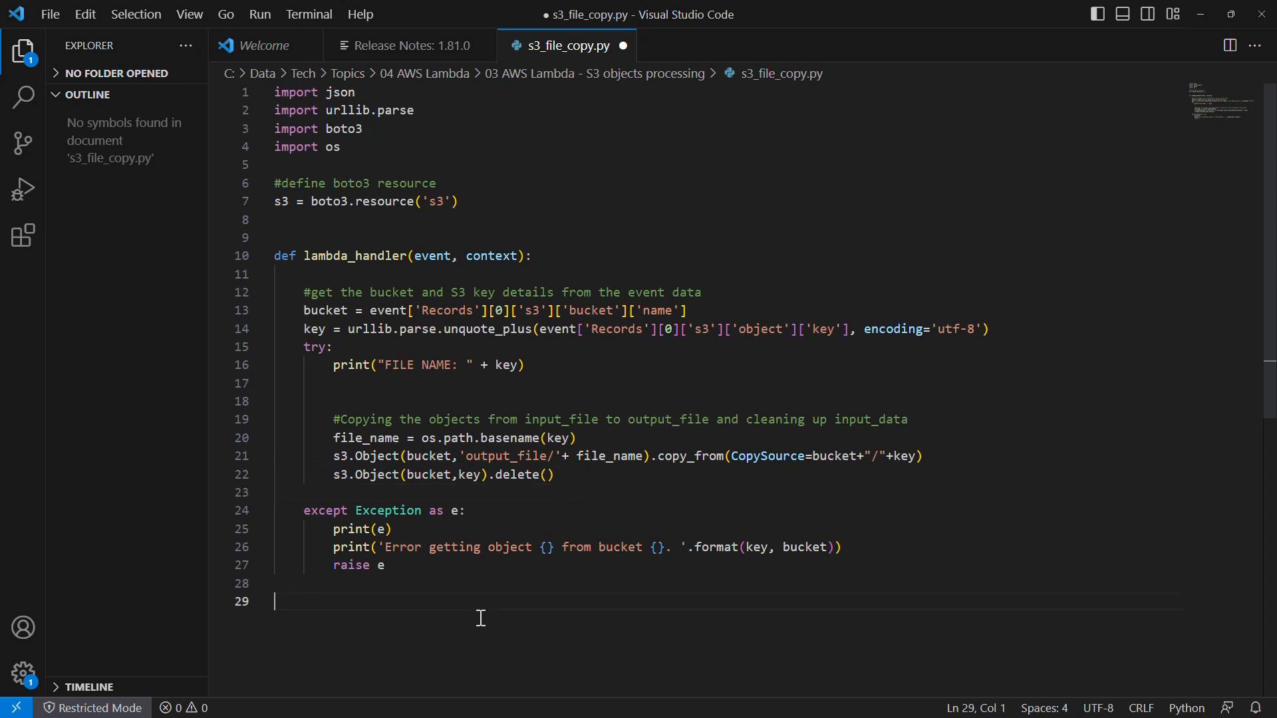
Copy the entire s3_file_copy.py script and replace the default lambda_function code in the AWS console with it.
{"action": "key", "text": "ctrl+a"}
{"action": "key", "text": "ctrl+c"}
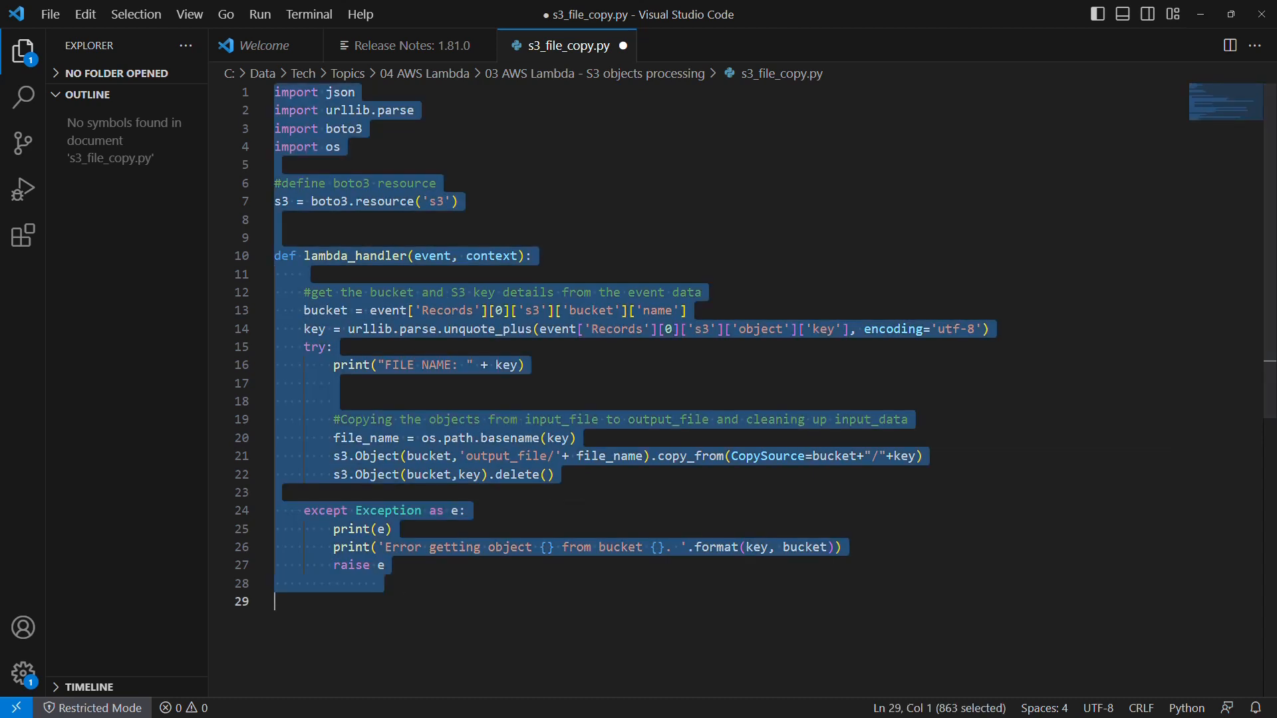
{"action": "key", "text": "alt+Tab"}
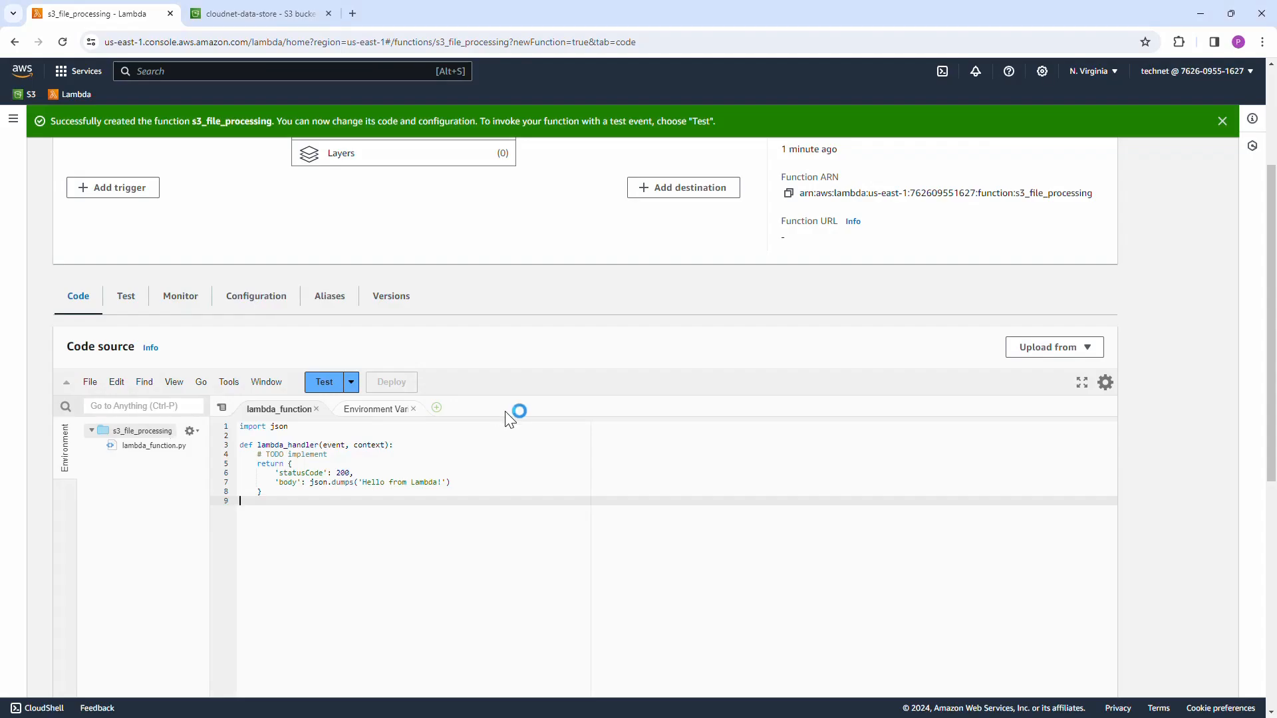
{"action": "key", "text": "ctrl+a"}
{"action": "key", "text": "ctrl+v"}
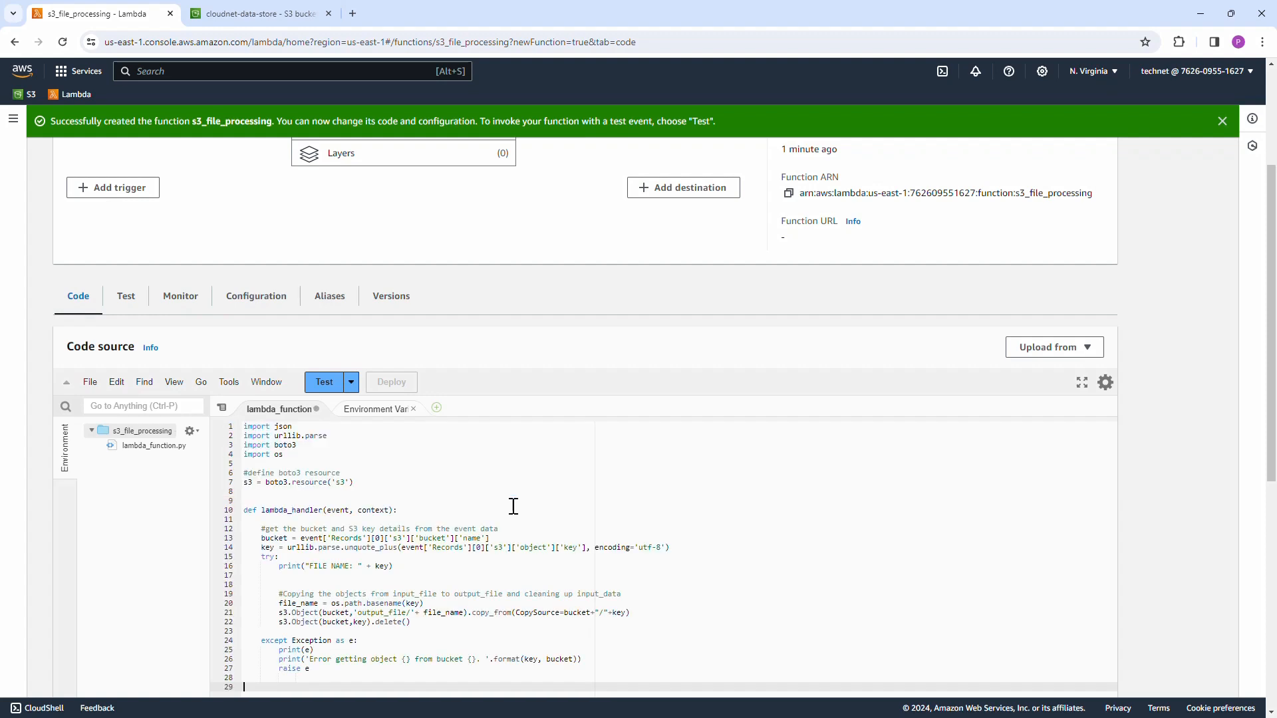
{"action": "scroll", "coordinate": [513, 506], "scroll_direction": "down", "scroll_amount": 4}
Start a new trigger for the function with S3 as the source and cloudnet-data-store as the bucket.
{"action": "scroll", "coordinate": [514, 506], "scroll_direction": "up", "scroll_amount": 6}
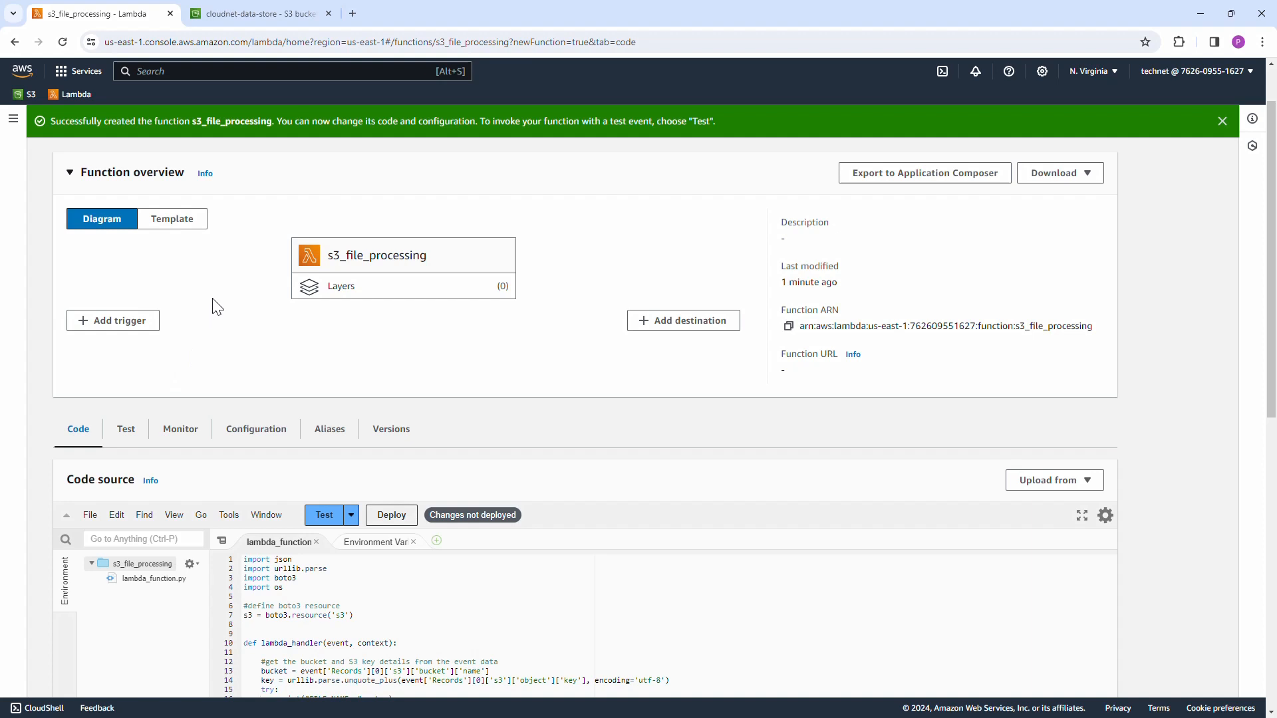
{"action": "left_click", "coordinate": [121, 327]}
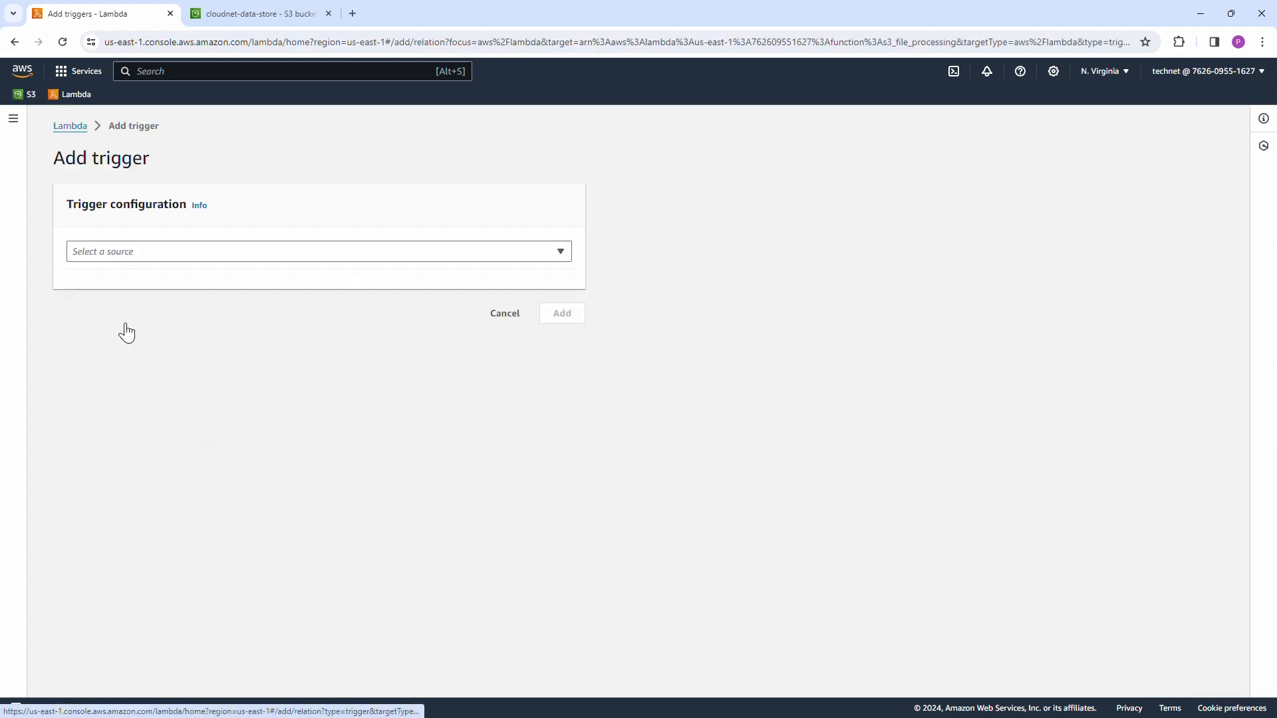
{"action": "left_click", "coordinate": [197, 258]}
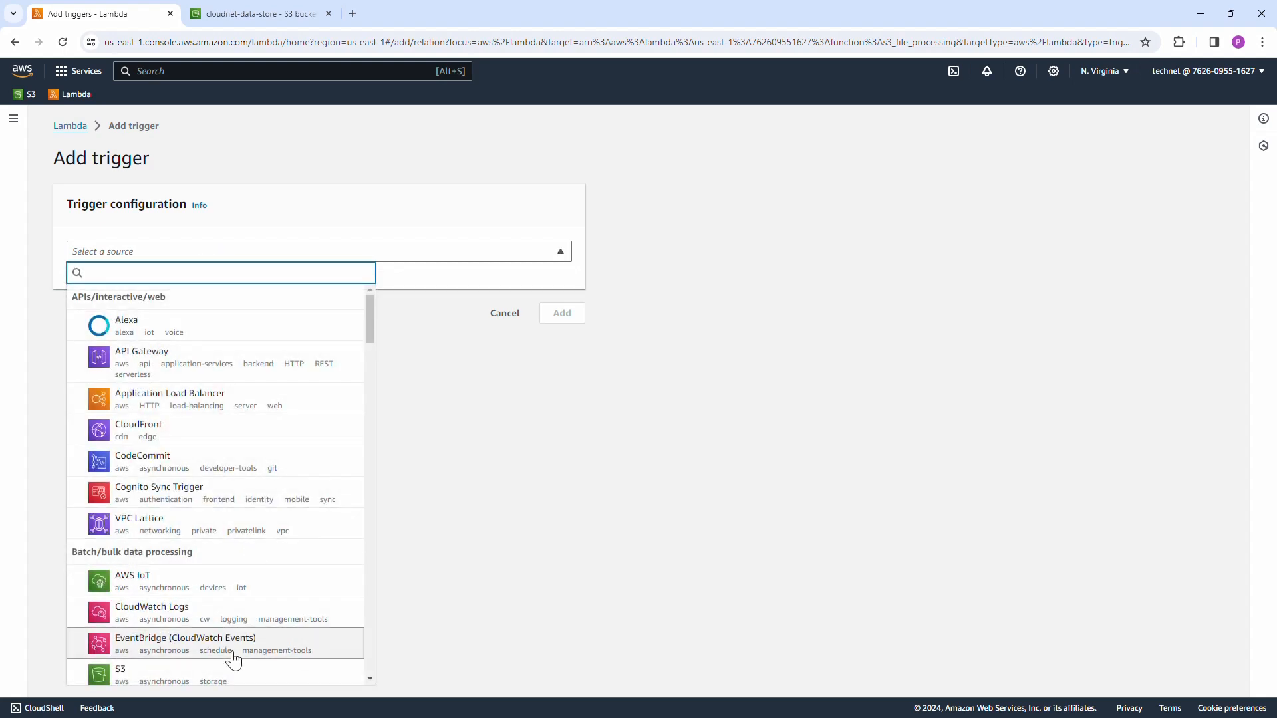
{"action": "left_click", "coordinate": [222, 677]}
{"action": "scroll", "coordinate": [246, 492], "scroll_direction": "down", "scroll_amount": 1}
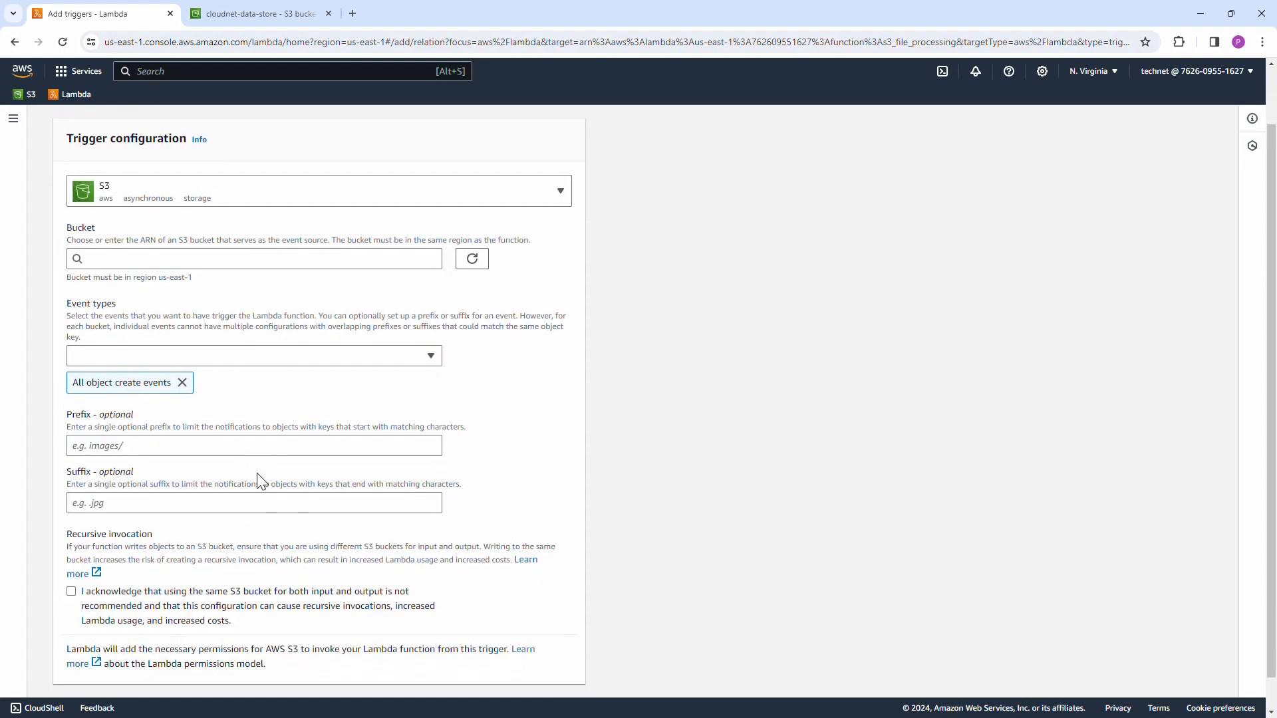
{"action": "left_click", "coordinate": [256, 258]}
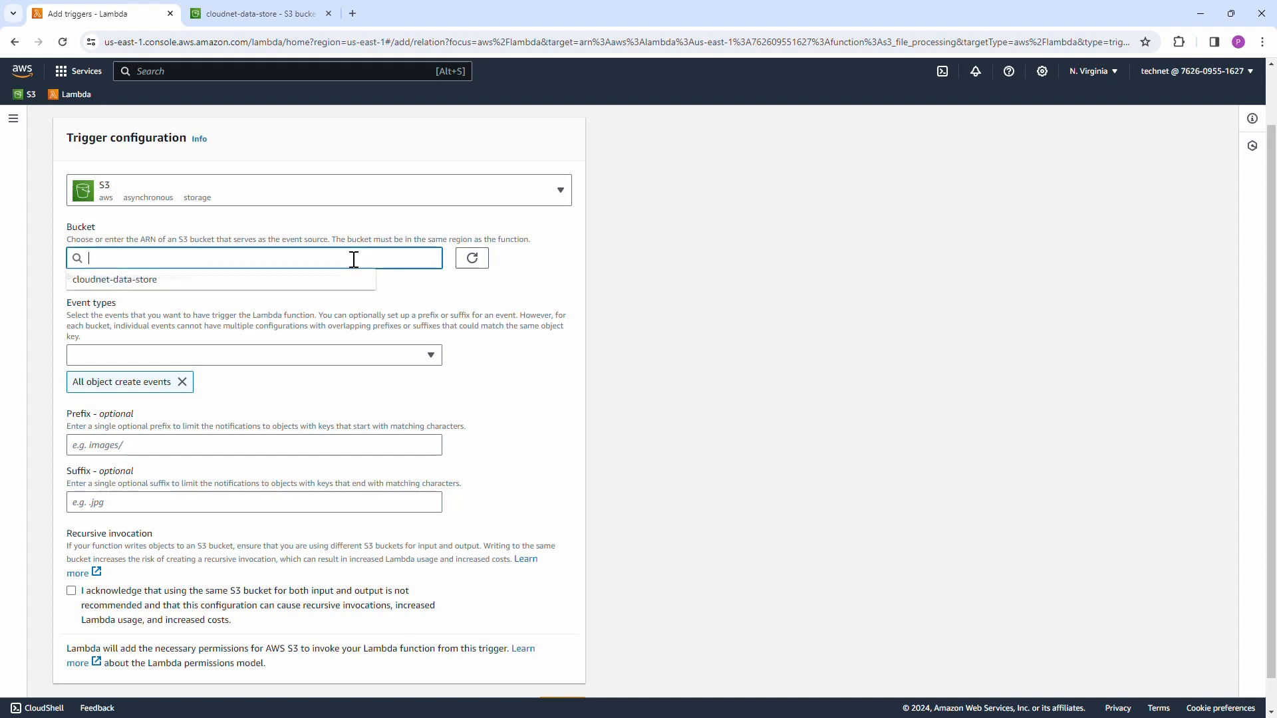
{"action": "left_click", "coordinate": [171, 280]}
Replace the trigger's all object create events type with PUT only.
{"action": "left_click", "coordinate": [211, 357]}
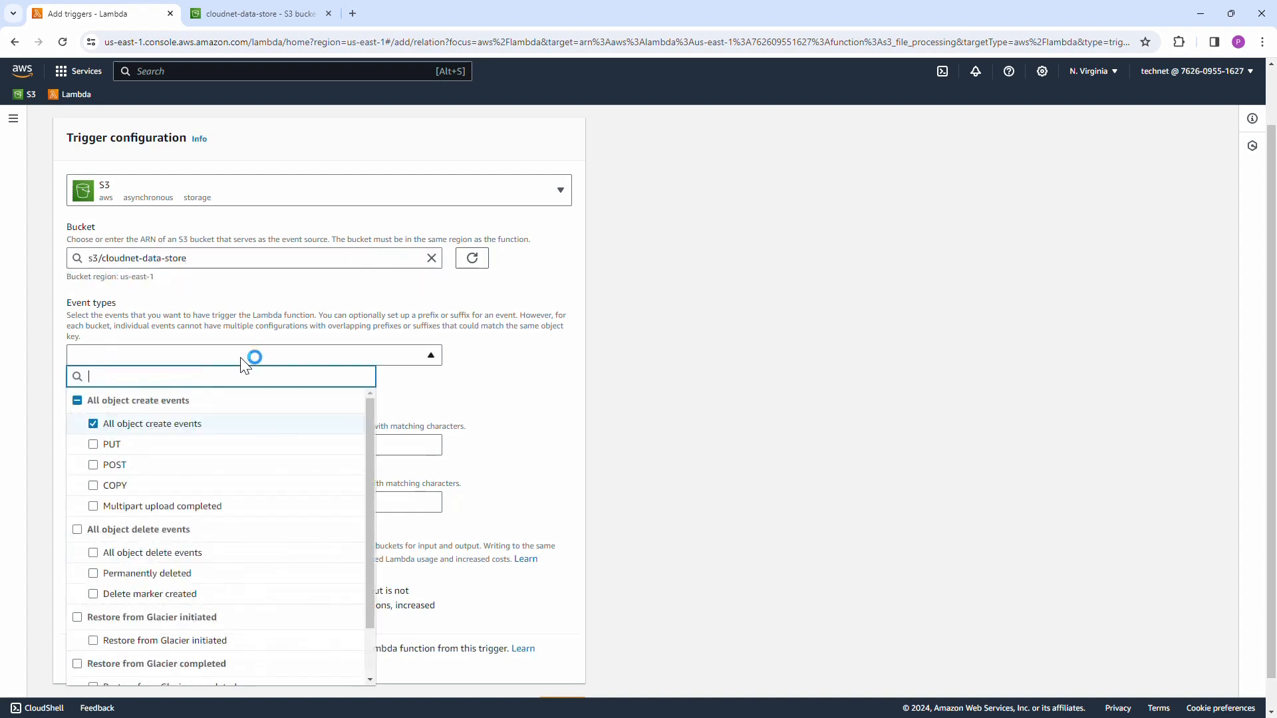
{"action": "left_click", "coordinate": [462, 388]}
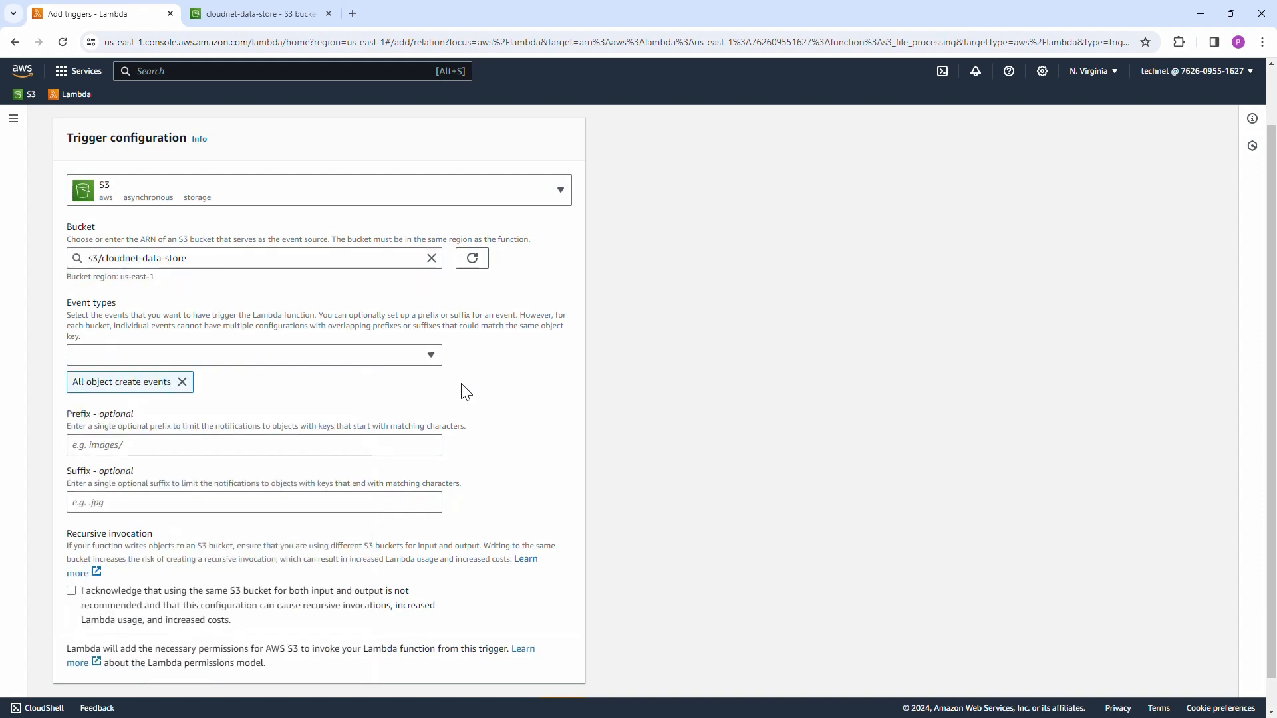
{"action": "left_click", "coordinate": [182, 382]}
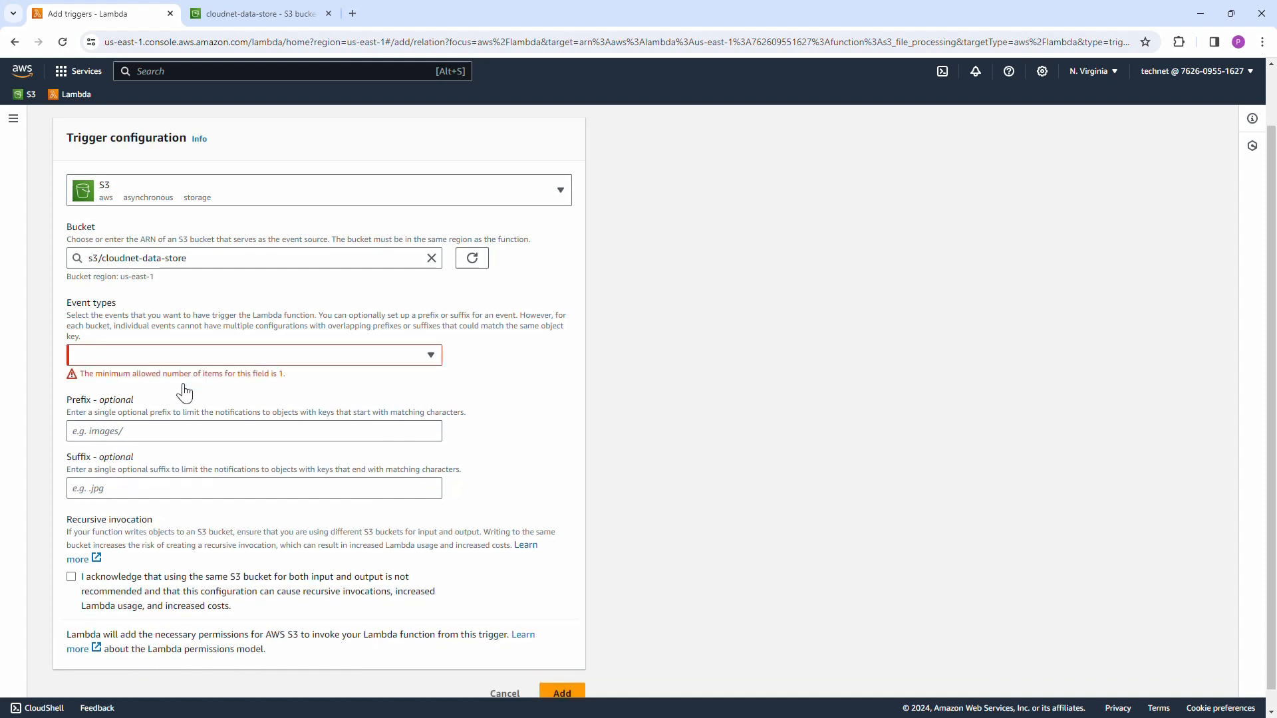
{"action": "left_click", "coordinate": [227, 357]}
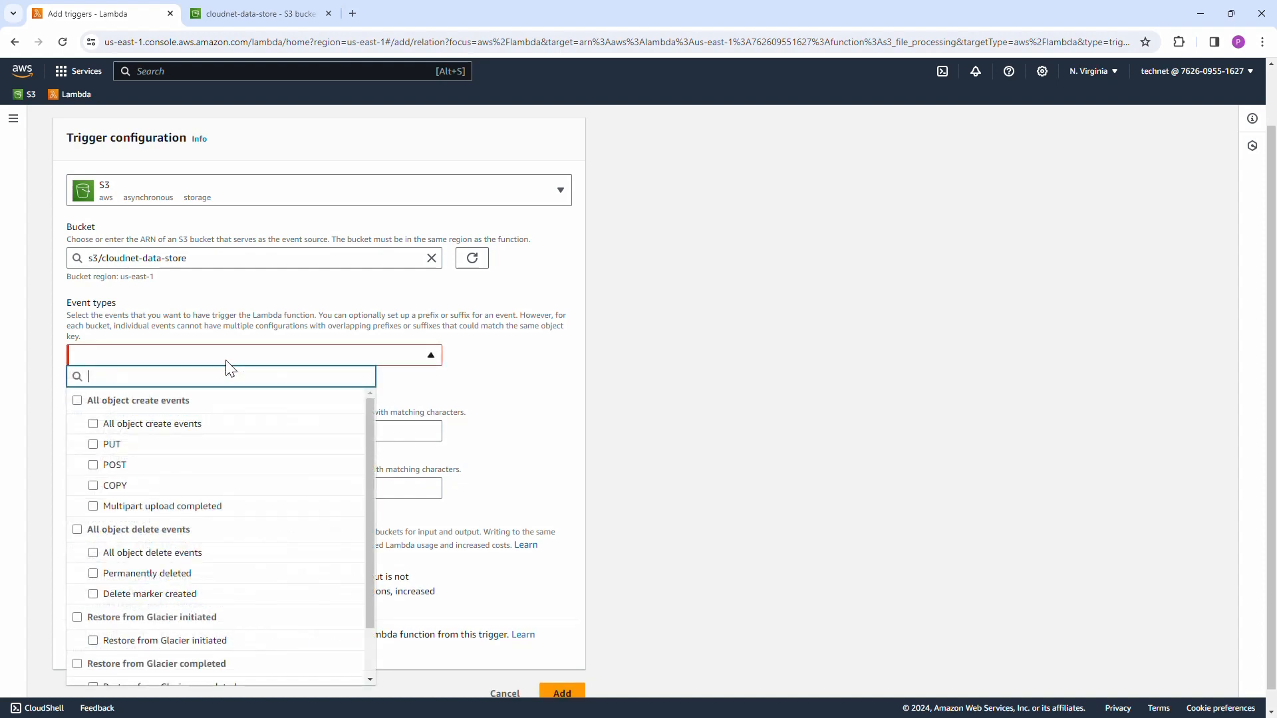
{"action": "left_click", "coordinate": [94, 445]}
{"action": "left_click", "coordinate": [565, 420]}
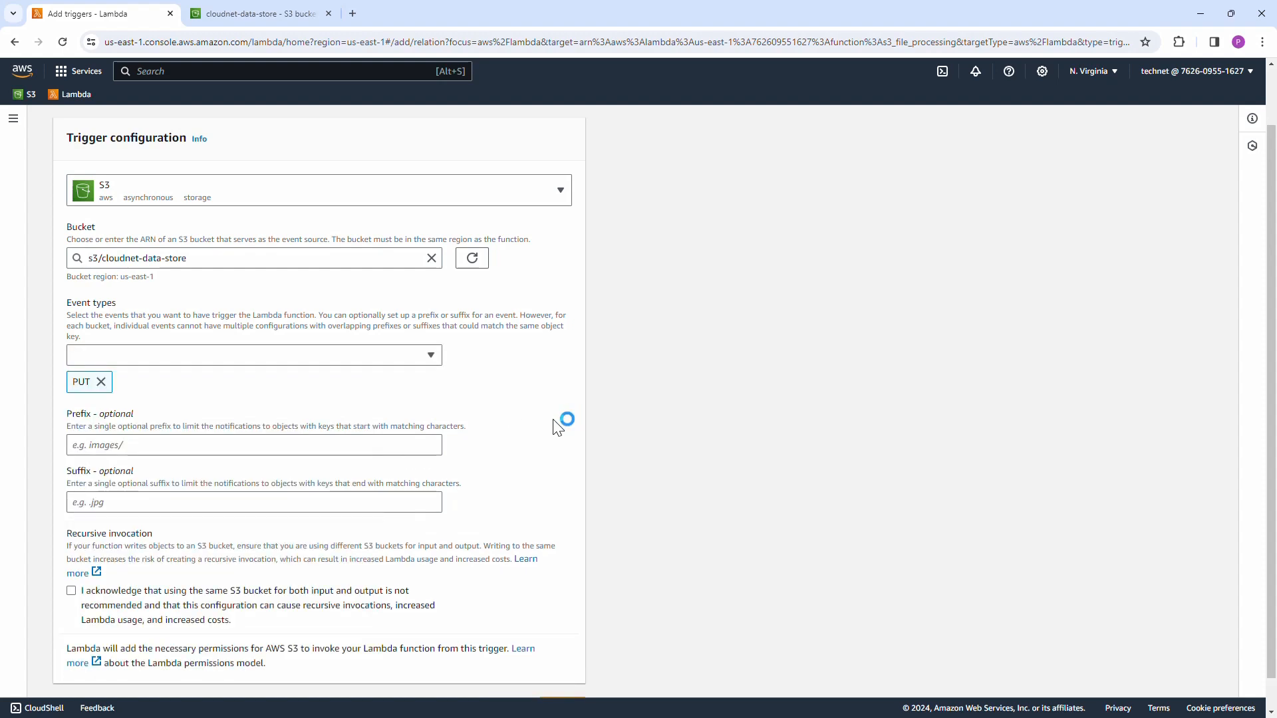
Check the input and output folder names in the cloudnet-data-store bucket and return to the trigger configuration.
{"action": "scroll", "coordinate": [477, 422], "scroll_direction": "down", "scroll_amount": 1}
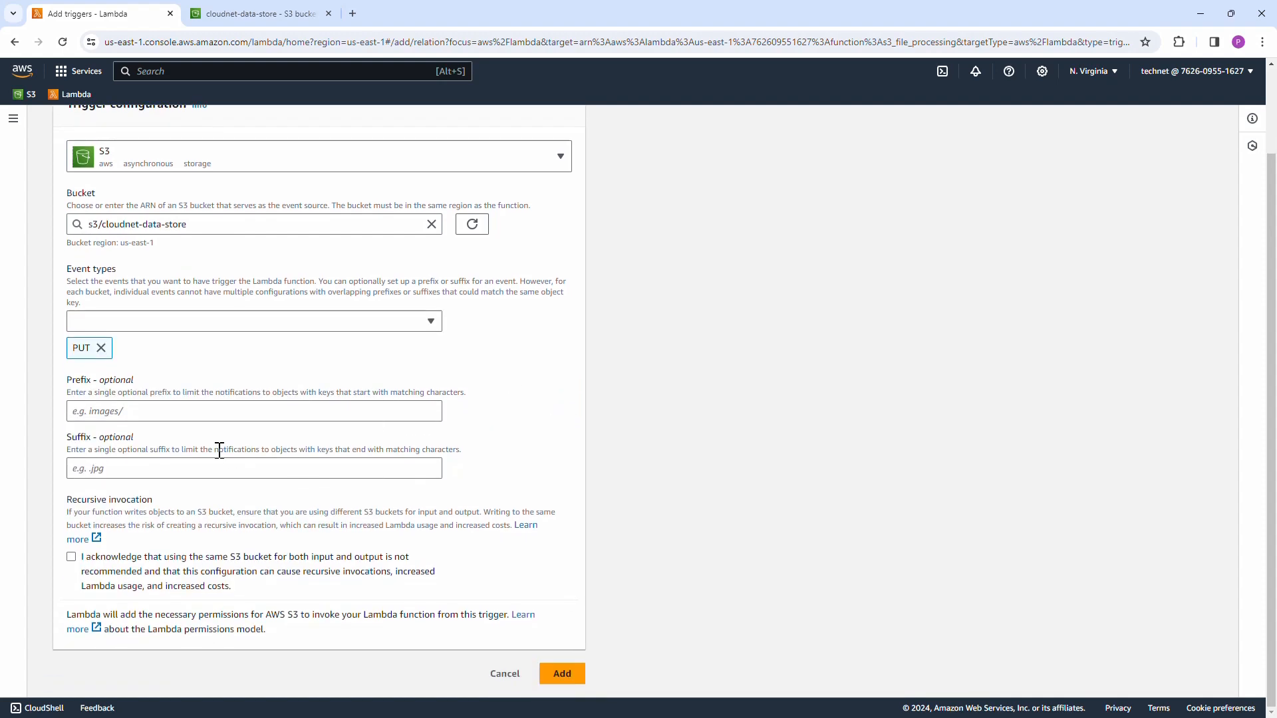
{"action": "left_click", "coordinate": [280, 20]}
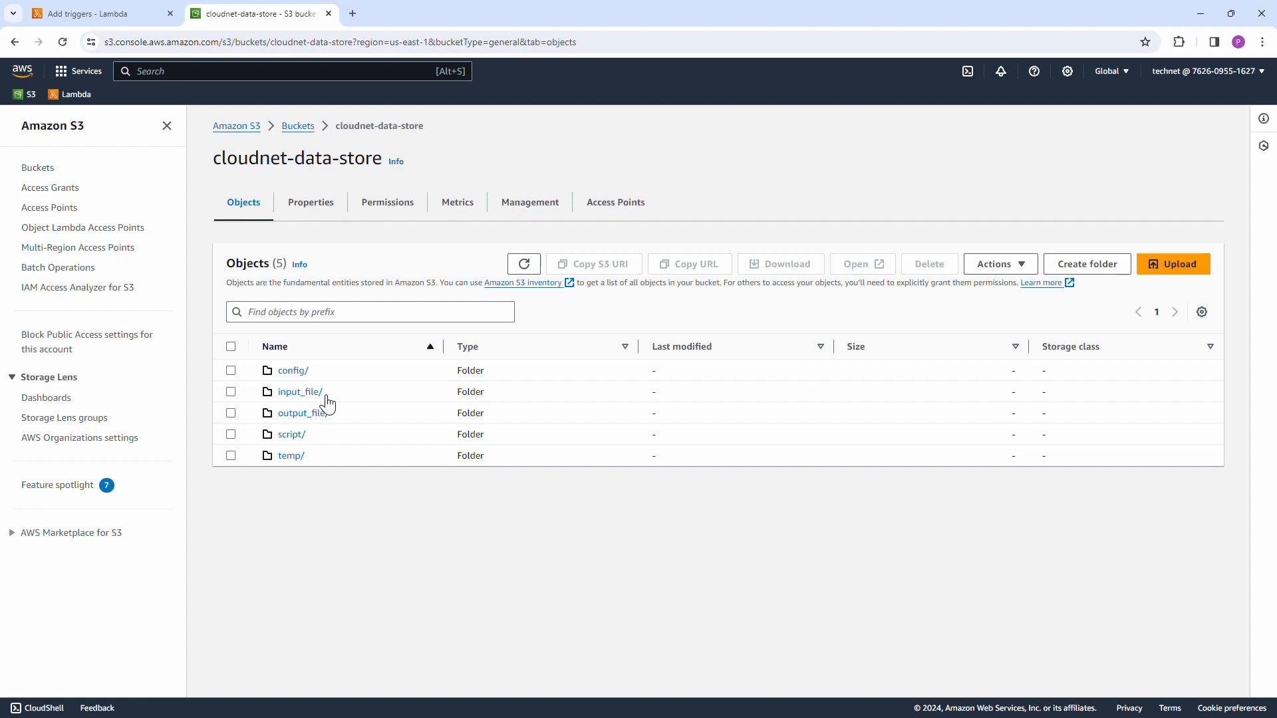
{"action": "left_click", "coordinate": [298, 415]}
{"action": "left_click", "coordinate": [97, 17]}
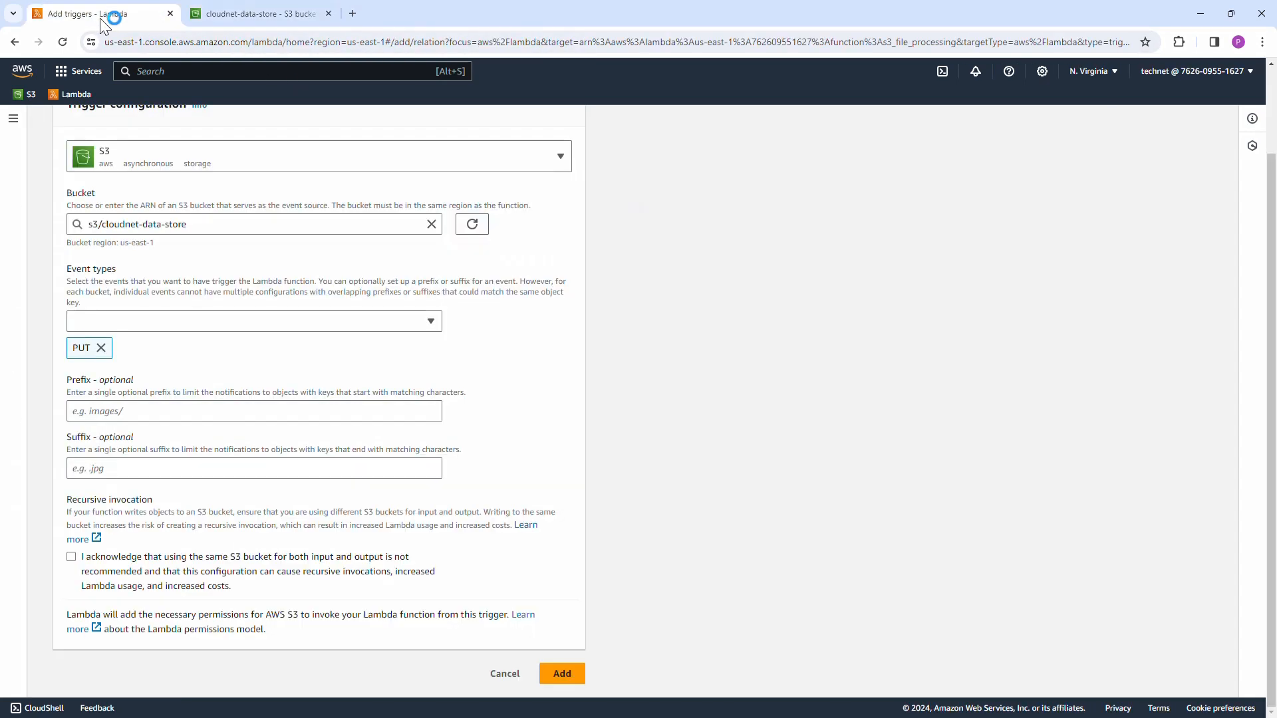
Limit the trigger to the prefix input_file/, acknowledge the recursive invocation risk, and add the trigger.
{"action": "left_click", "coordinate": [128, 412]}
{"action": "type", "text": "inp"}
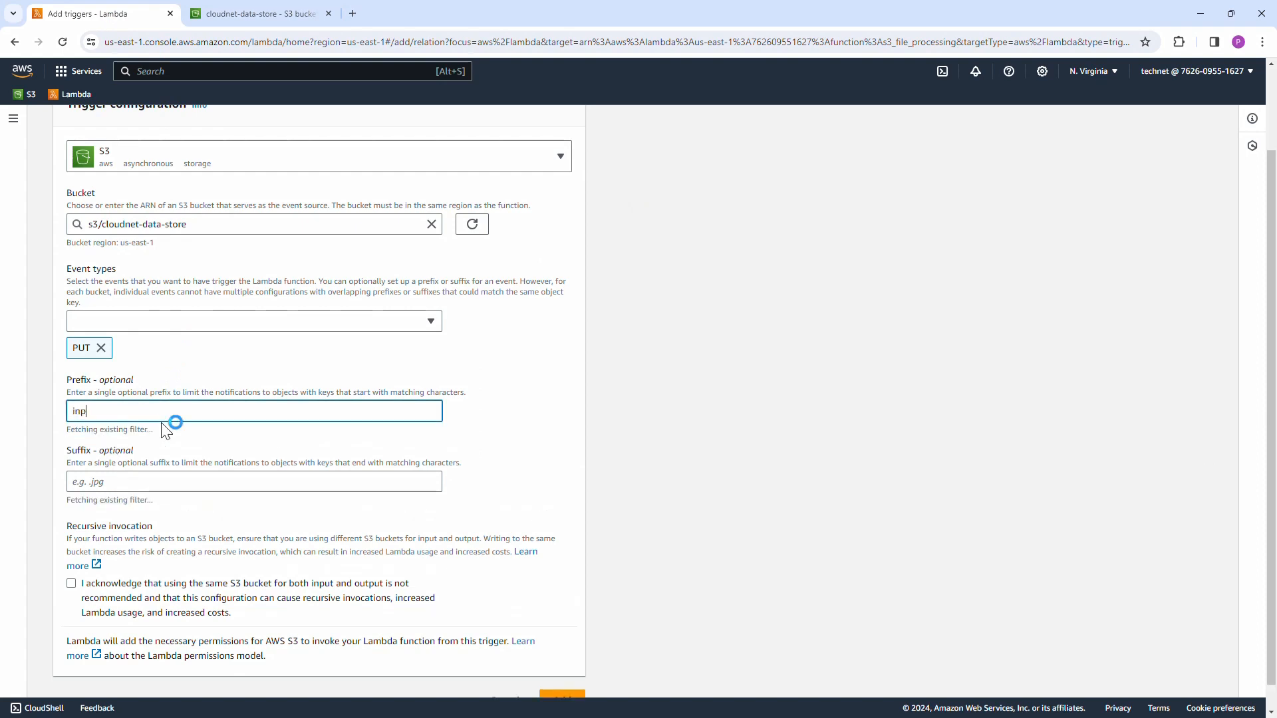
{"action": "type", "text": "ut_file"}
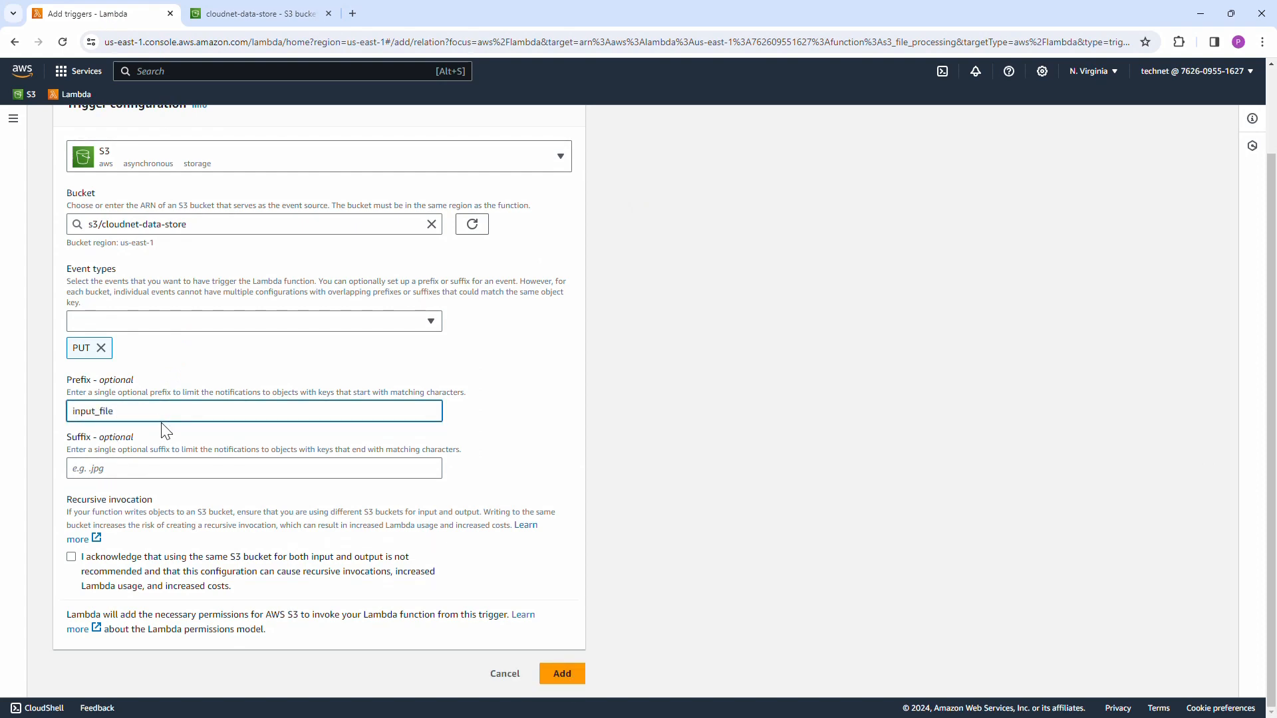
{"action": "type", "text": "/"}
{"action": "left_click", "coordinate": [71, 558]}
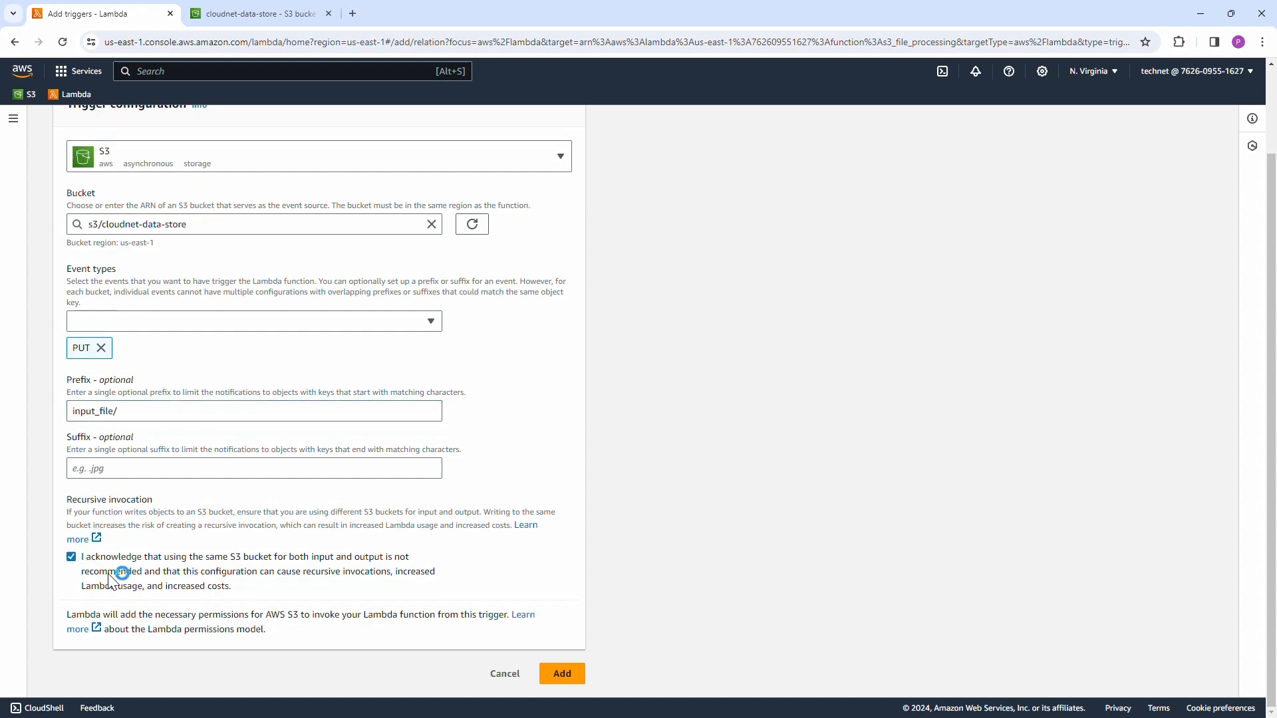
{"action": "left_click", "coordinate": [569, 681]}
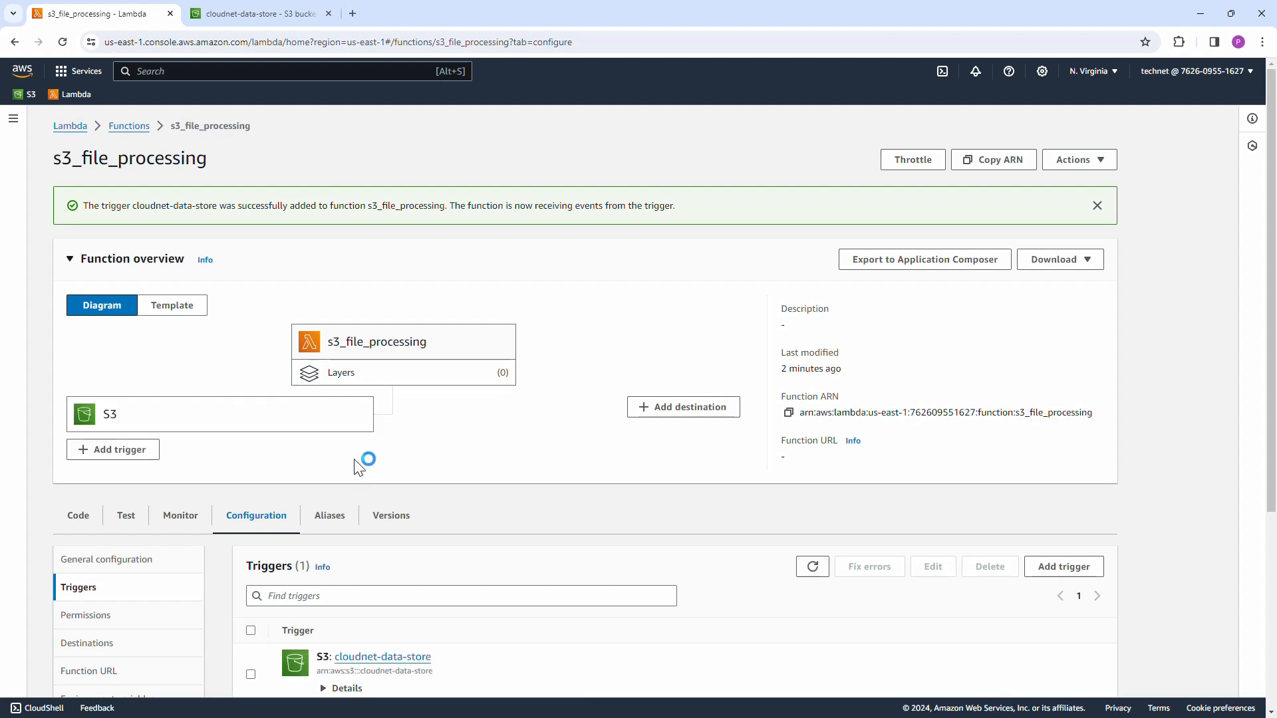
Deploy the pending lambda_function code changes of the s3_file_processing function and dismiss the update notice.
{"action": "scroll", "coordinate": [359, 467], "scroll_direction": "down", "scroll_amount": 3}
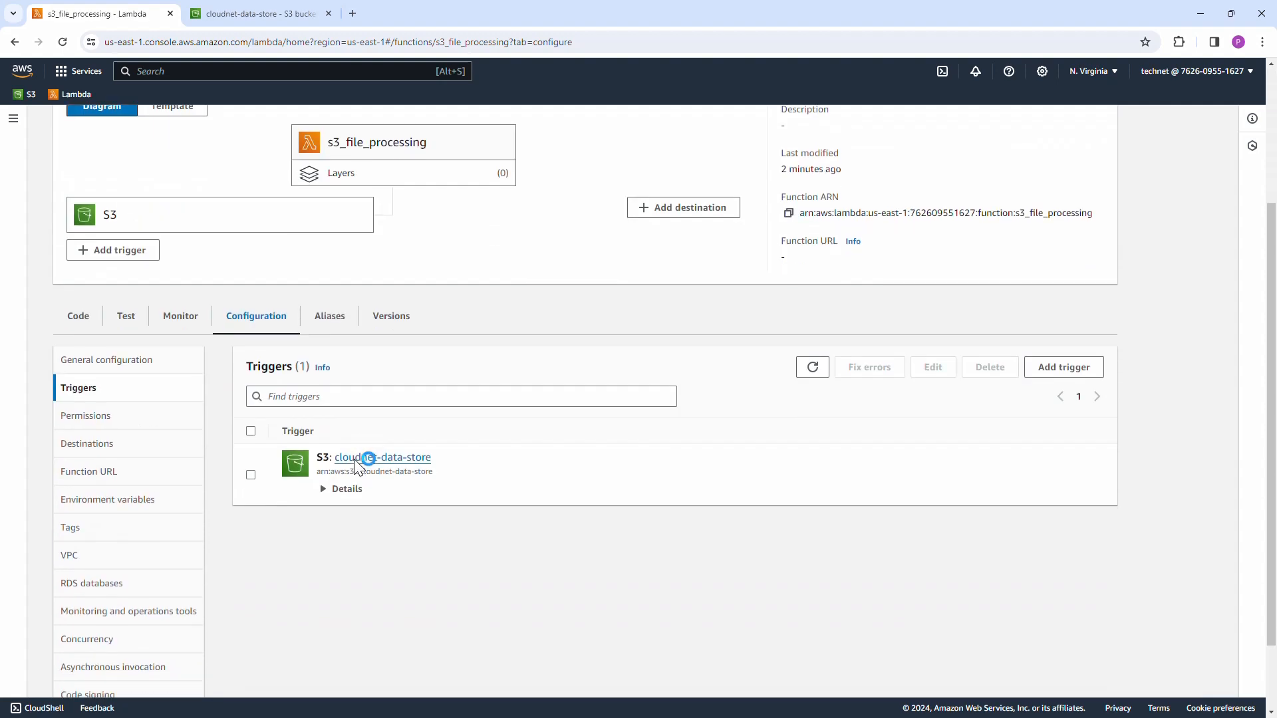
{"action": "scroll", "coordinate": [359, 467], "scroll_direction": "up", "scroll_amount": 3}
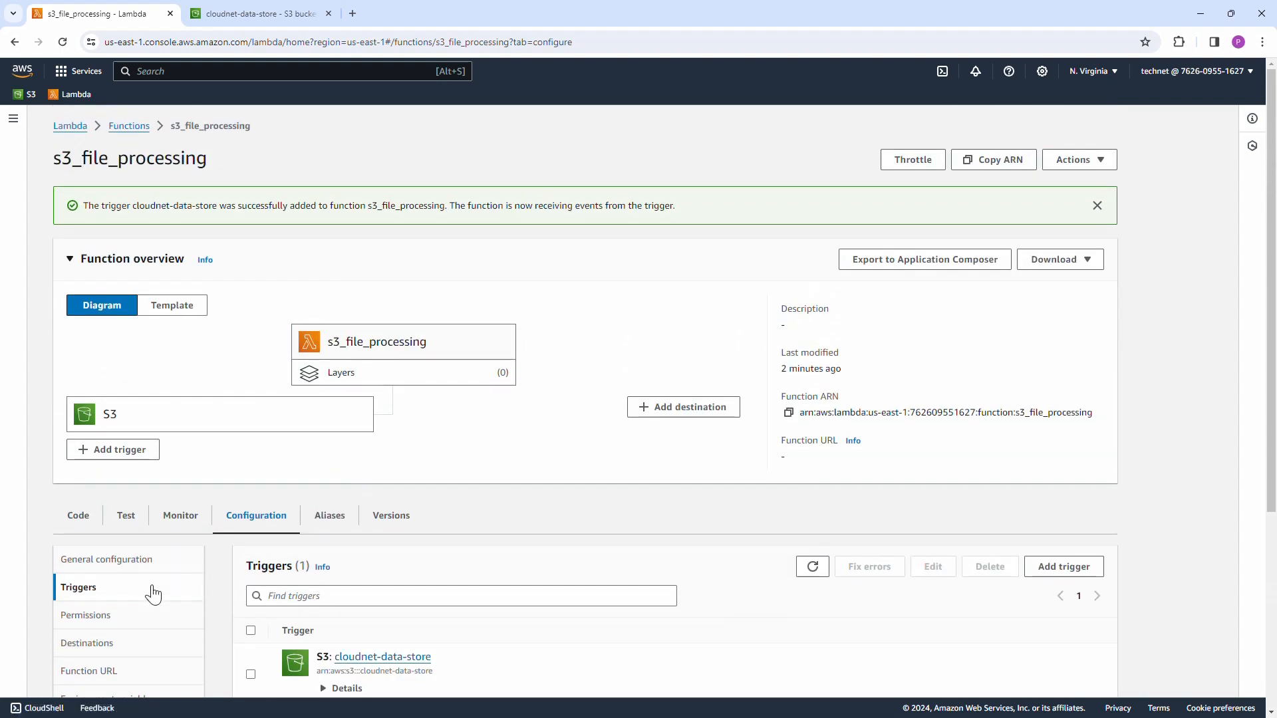
{"action": "left_click", "coordinate": [78, 516]}
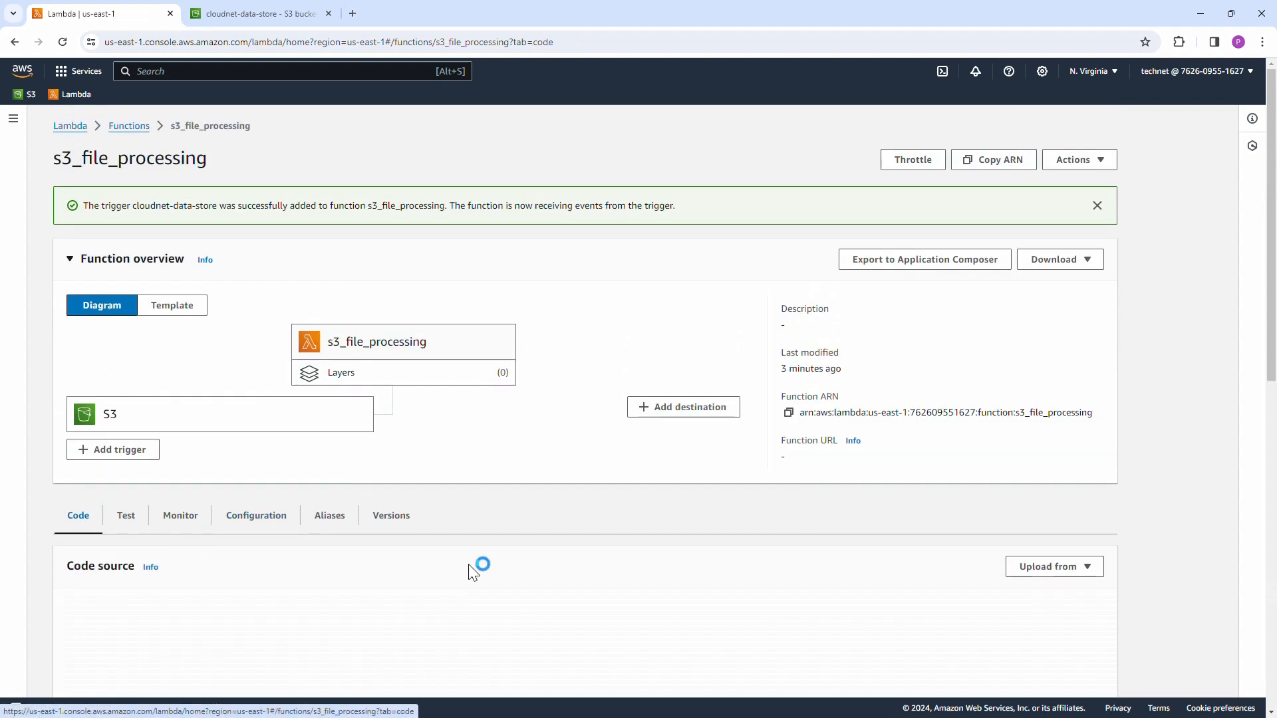
{"action": "scroll", "coordinate": [474, 574], "scroll_direction": "down", "scroll_amount": 5}
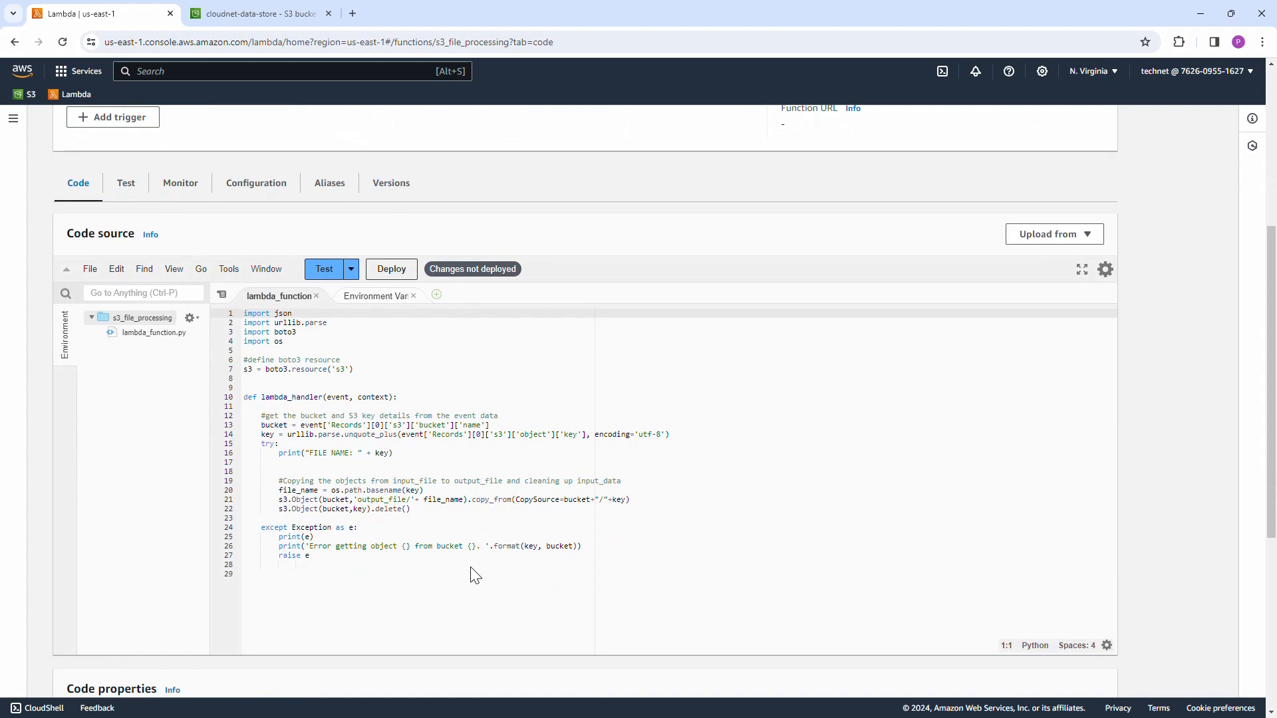
{"action": "scroll", "coordinate": [474, 573], "scroll_direction": "up", "scroll_amount": 4}
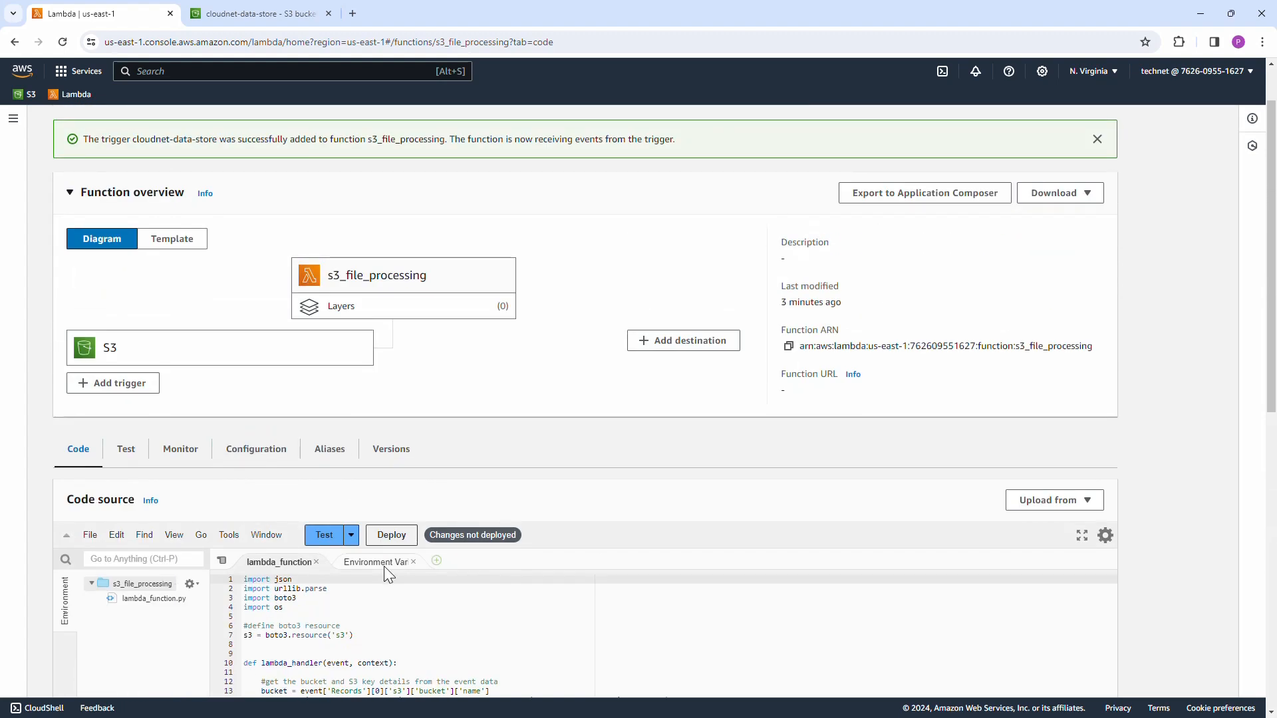
{"action": "left_click", "coordinate": [398, 547]}
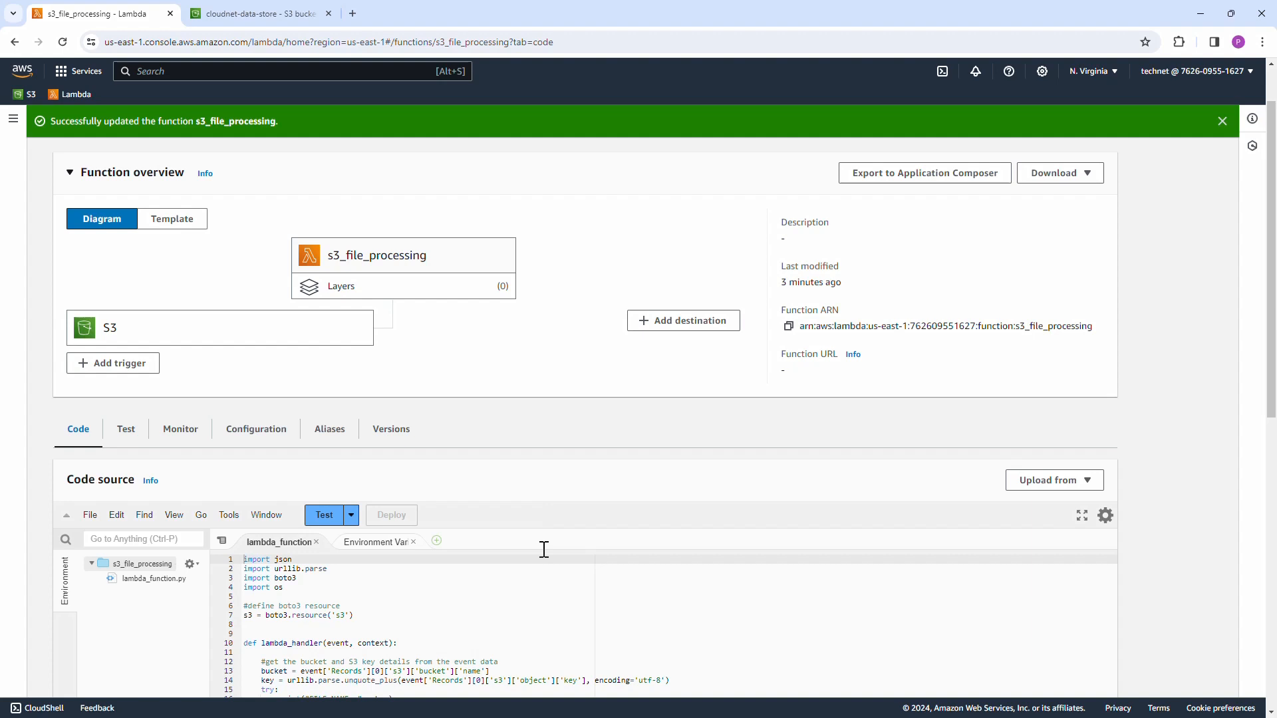
{"action": "left_click", "coordinate": [1222, 121]}
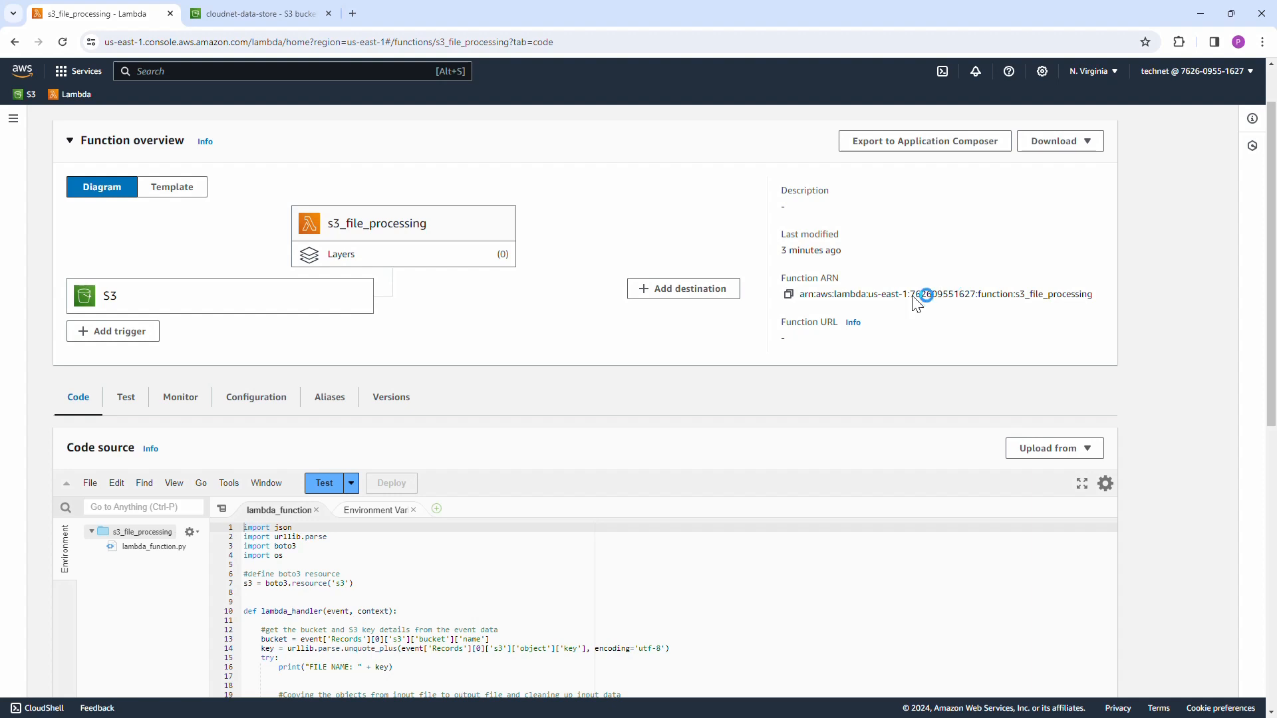
Upload sales_input_file_11.csv to the input_file/ folder of the cloudnet-data-store bucket, close the upload status and refresh the folder listing.
{"action": "left_click", "coordinate": [294, 17]}
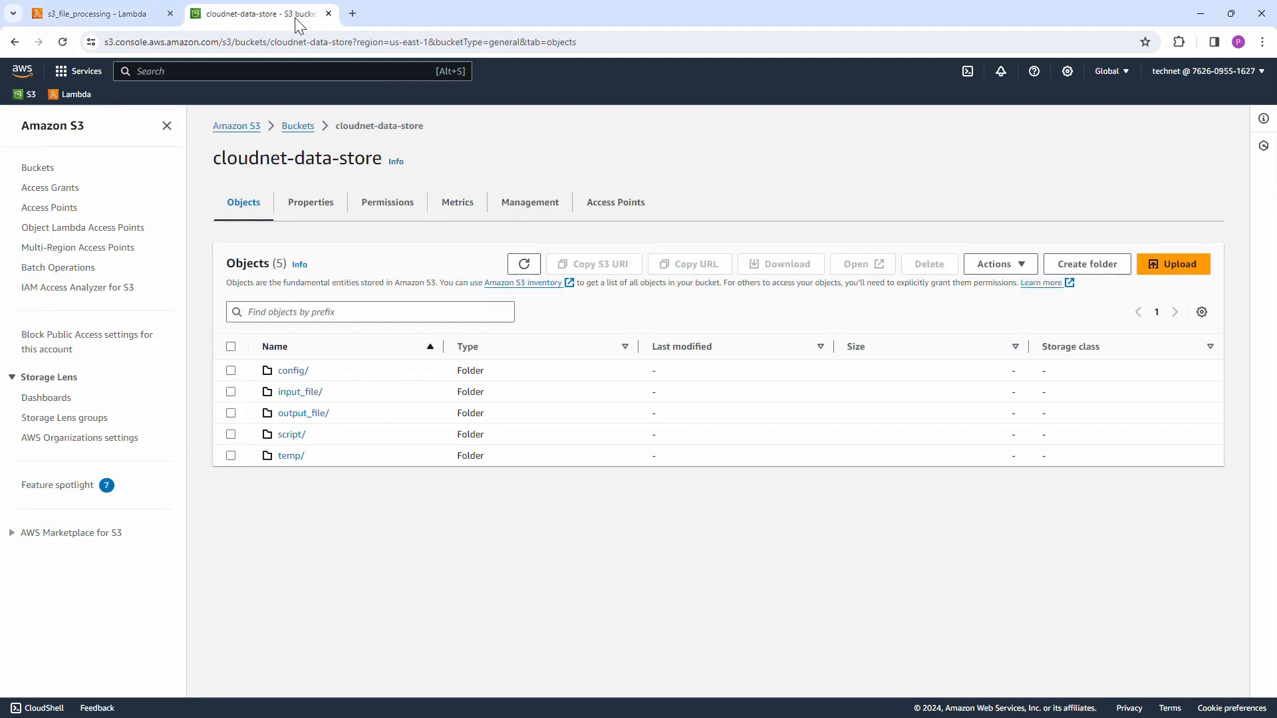
{"action": "left_click", "coordinate": [299, 391]}
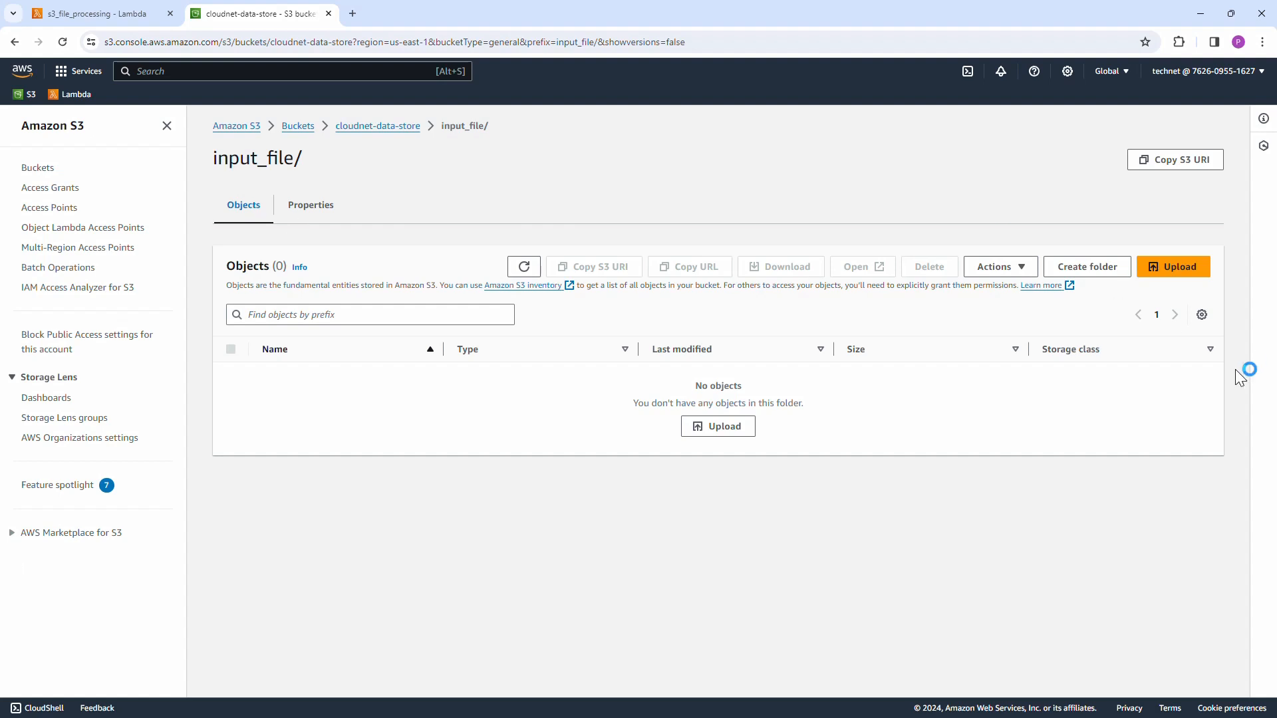
{"action": "left_click", "coordinate": [1175, 268]}
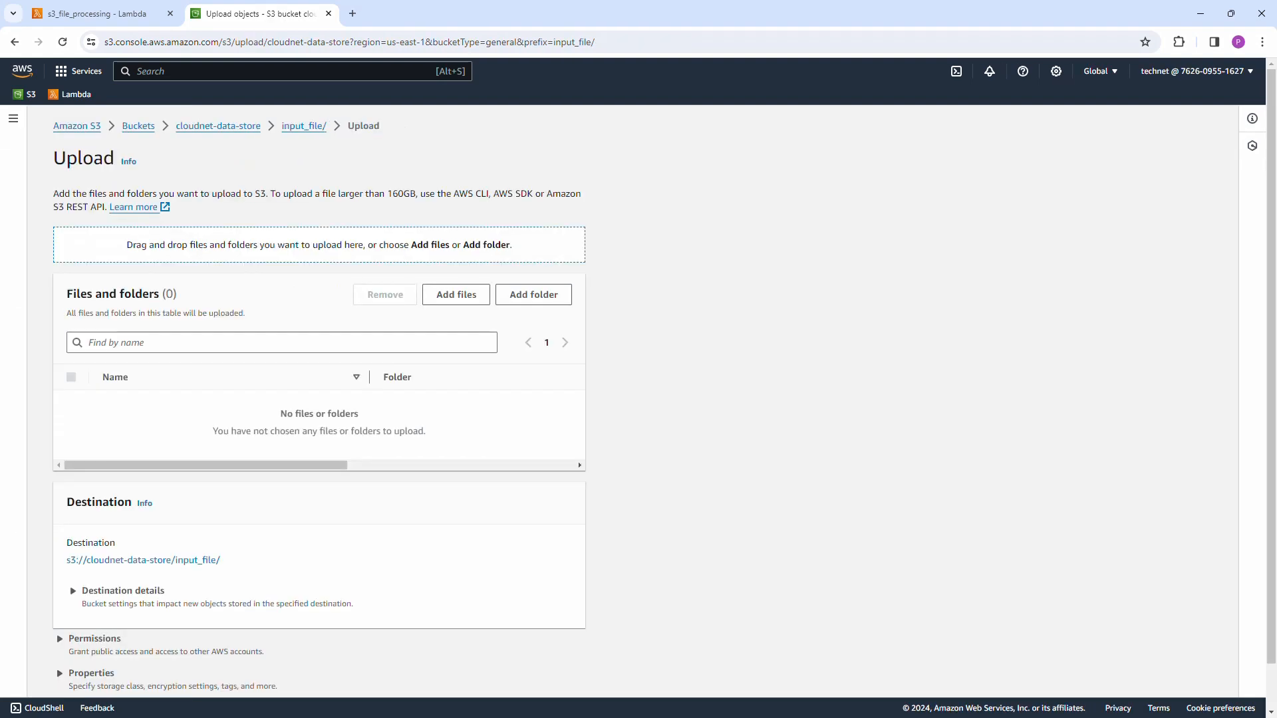
{"action": "left_click_drag", "start_coordinate": [273, 256], "coordinate": [338, 266]}
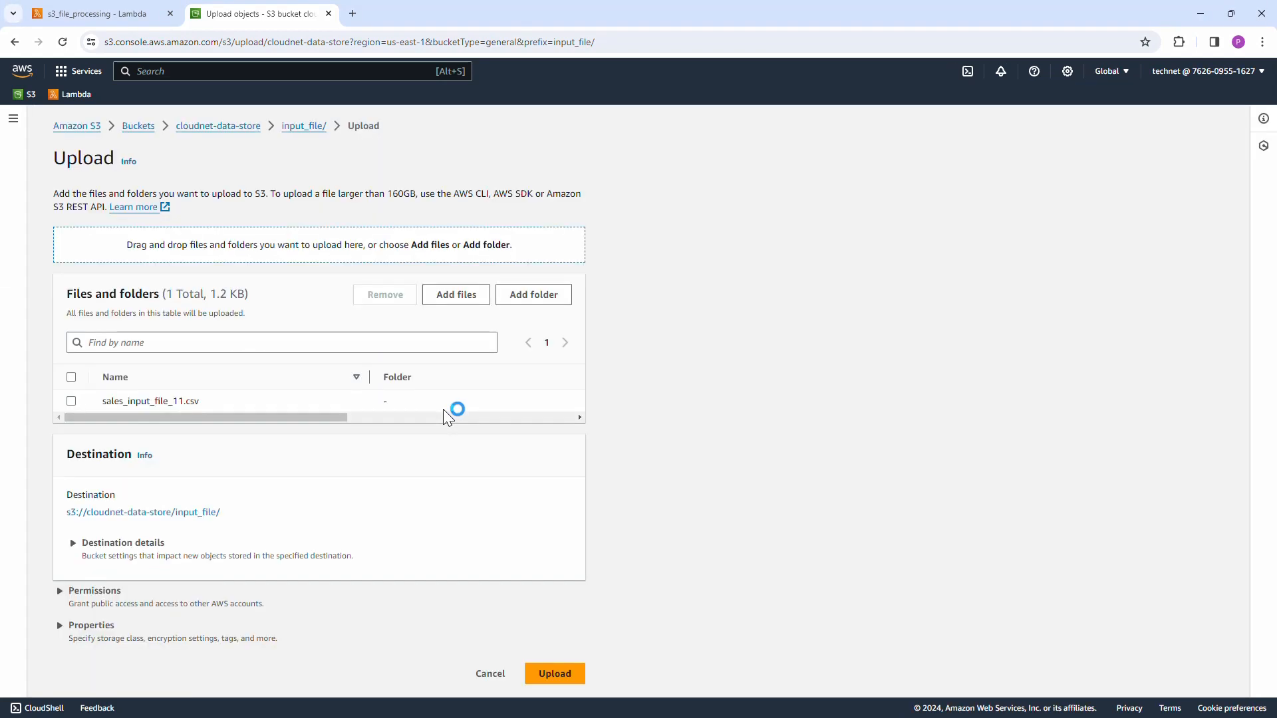
{"action": "left_click", "coordinate": [552, 673]}
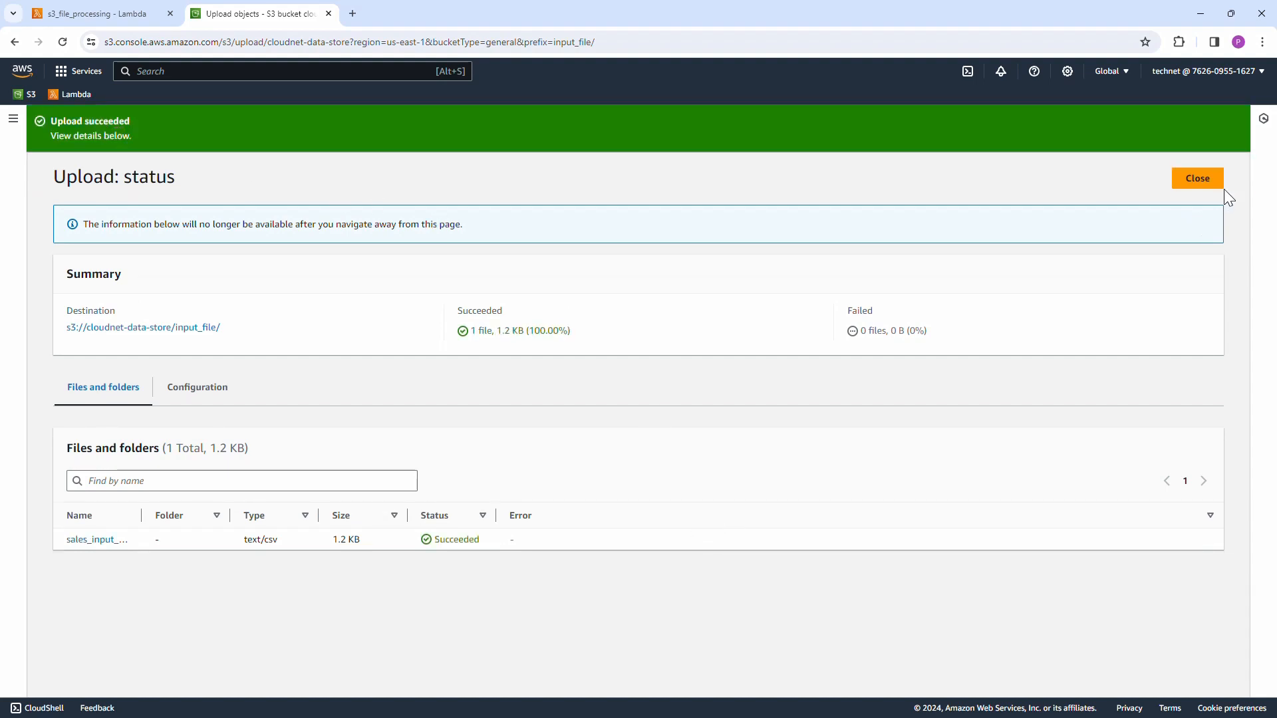
{"action": "left_click", "coordinate": [1214, 184]}
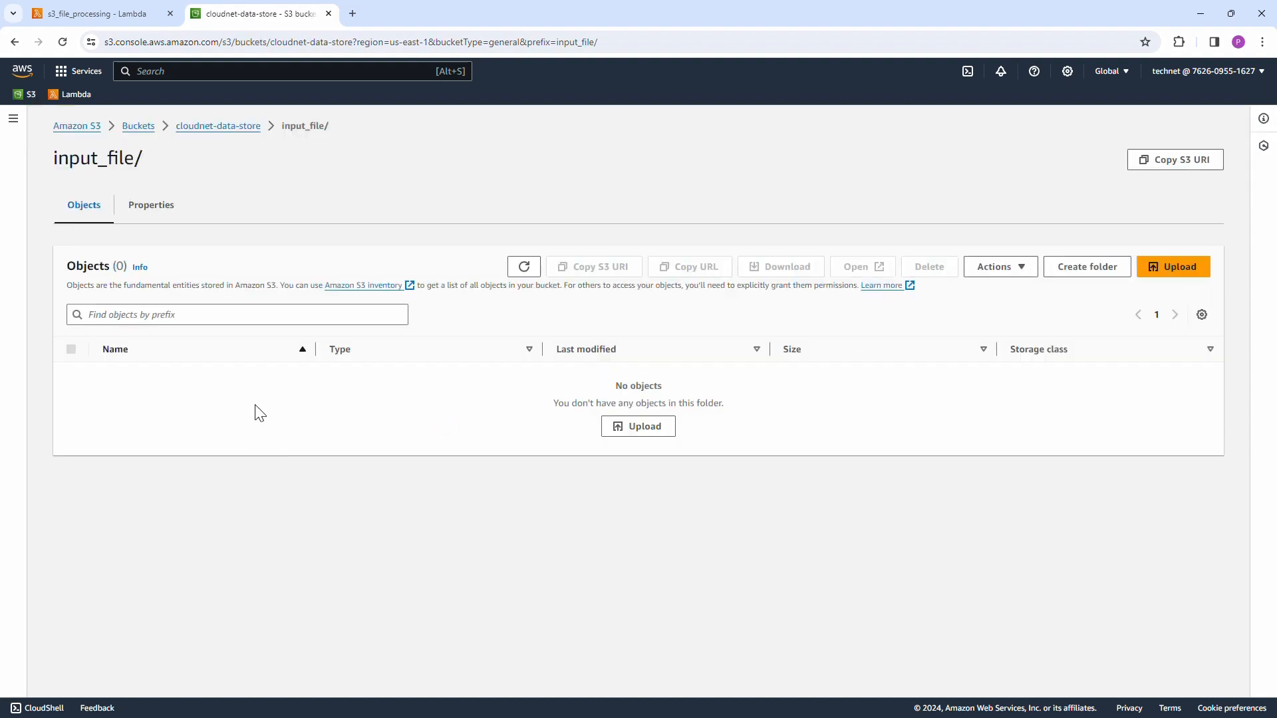
{"action": "left_click", "coordinate": [528, 269]}
Return to the s3_file_processing function and examine its CloudWatch metrics for the 1h time range.
{"action": "left_click", "coordinate": [113, 16]}
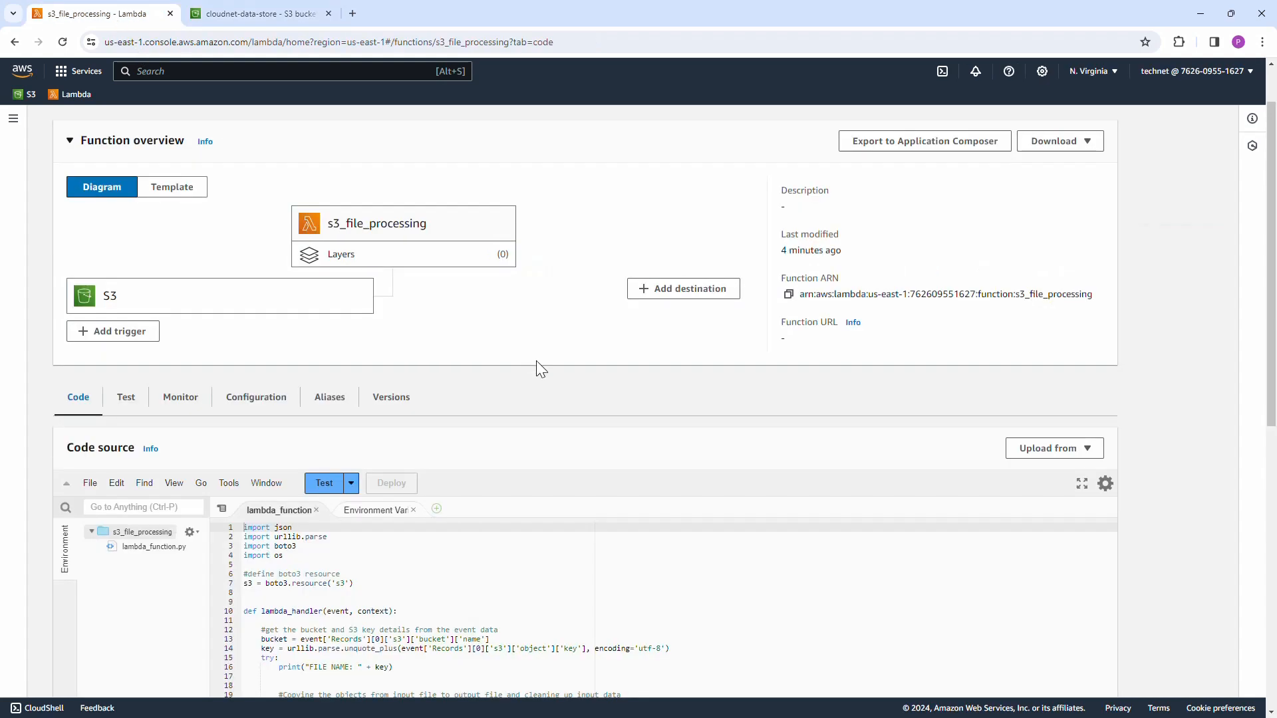
{"action": "left_click", "coordinate": [180, 399]}
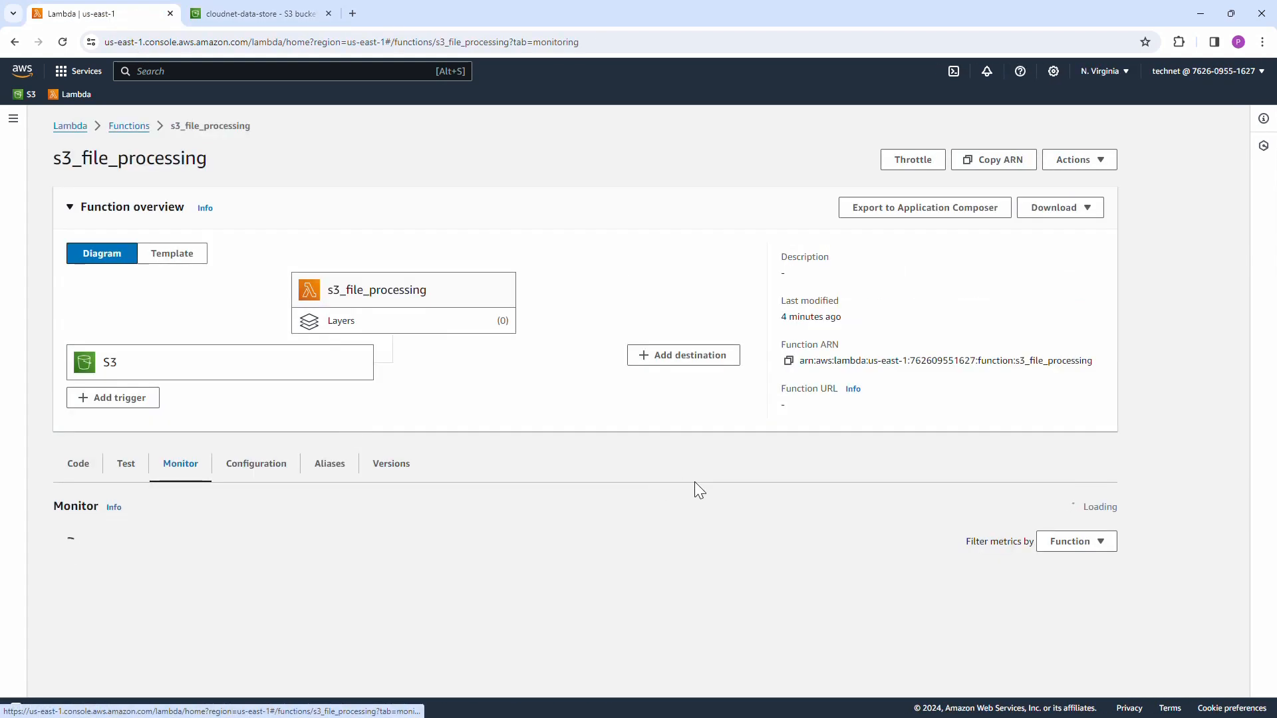
{"action": "scroll", "coordinate": [694, 483], "scroll_direction": "down", "scroll_amount": 4}
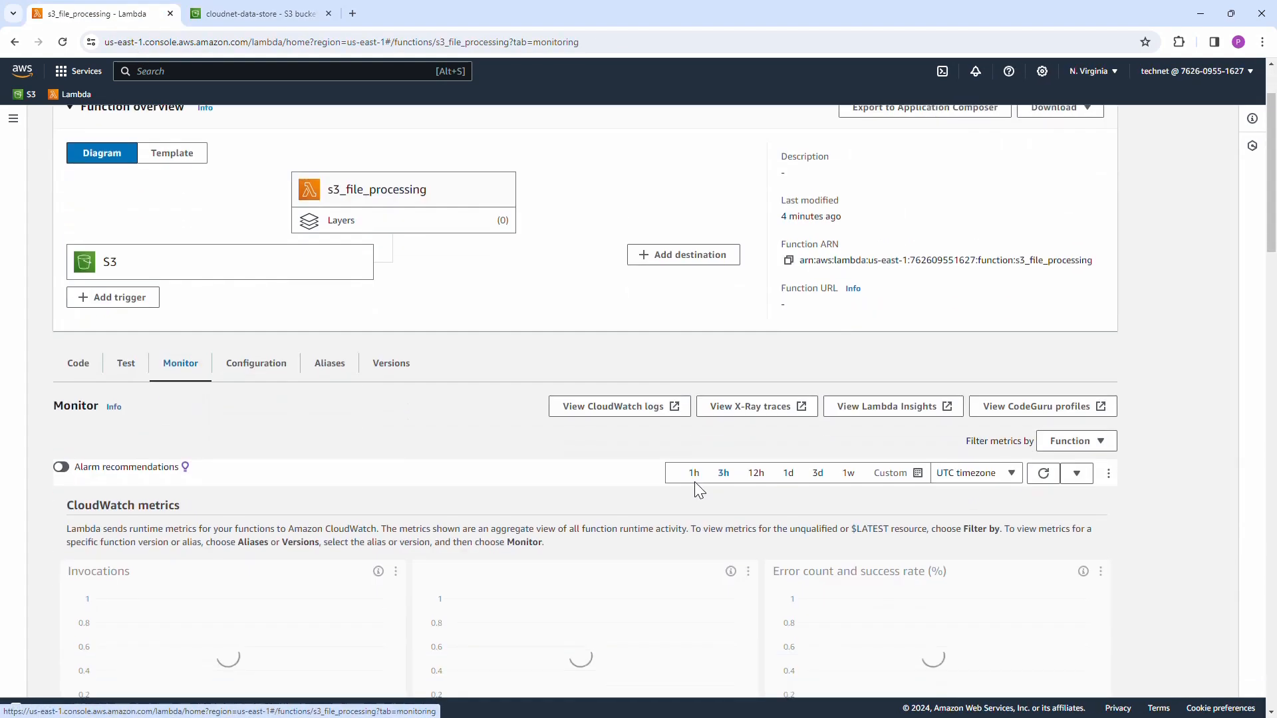
{"action": "left_click", "coordinate": [694, 307]}
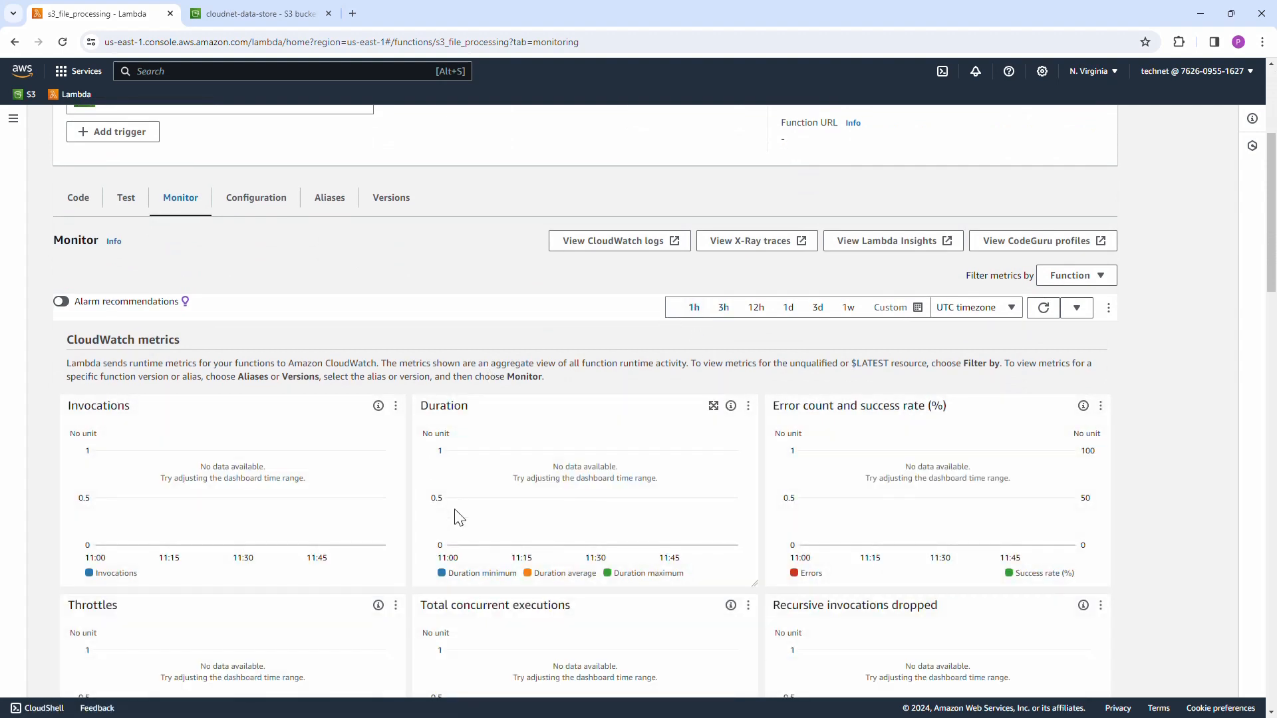
{"action": "scroll", "coordinate": [456, 516], "scroll_direction": "up", "scroll_amount": 4}
{"action": "scroll", "coordinate": [458, 518], "scroll_direction": "down", "scroll_amount": 4}
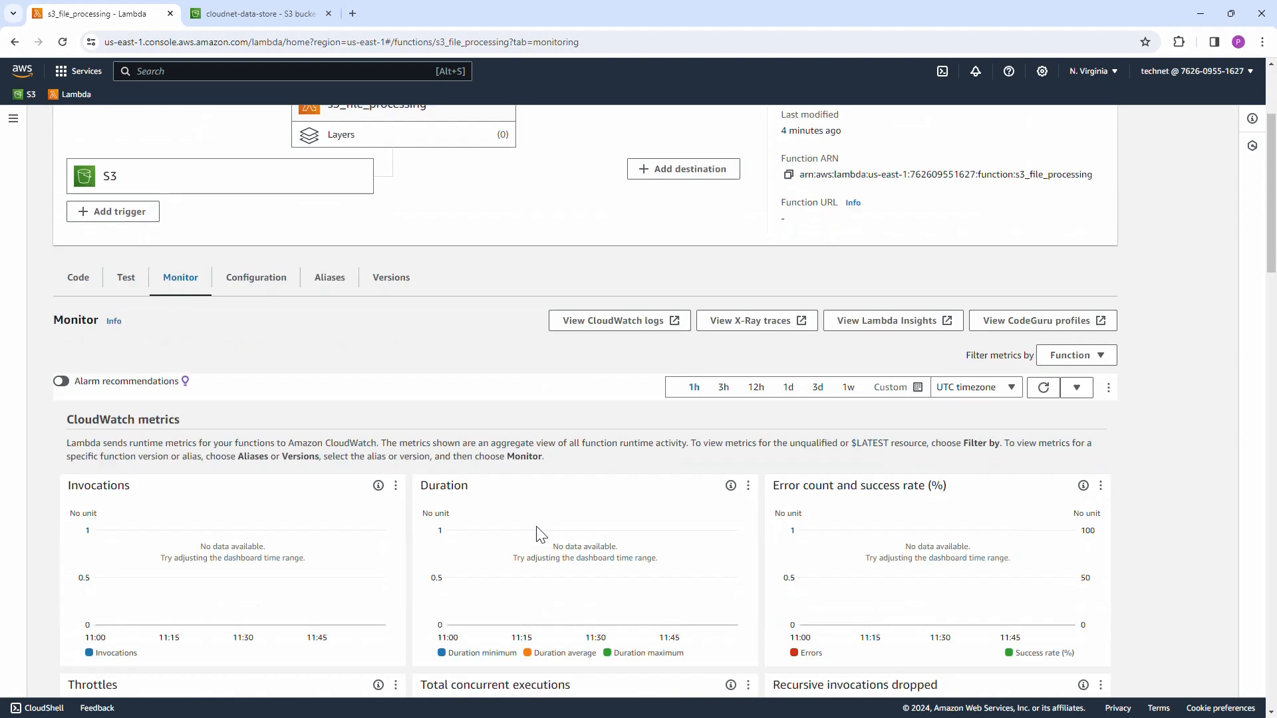
View the function's CloudWatch logs, open its log stream and expand the FILE NAME event.
{"action": "left_click", "coordinate": [629, 250]}
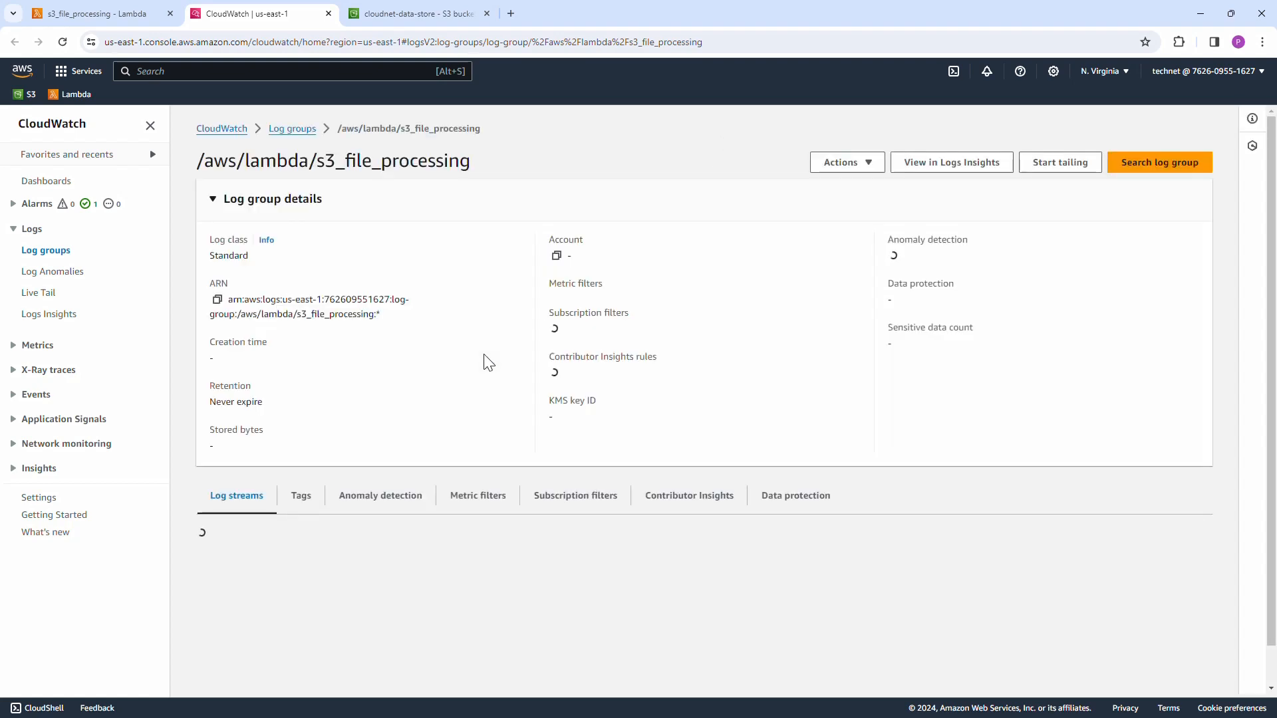
{"action": "scroll", "coordinate": [418, 464], "scroll_direction": "down", "scroll_amount": 1}
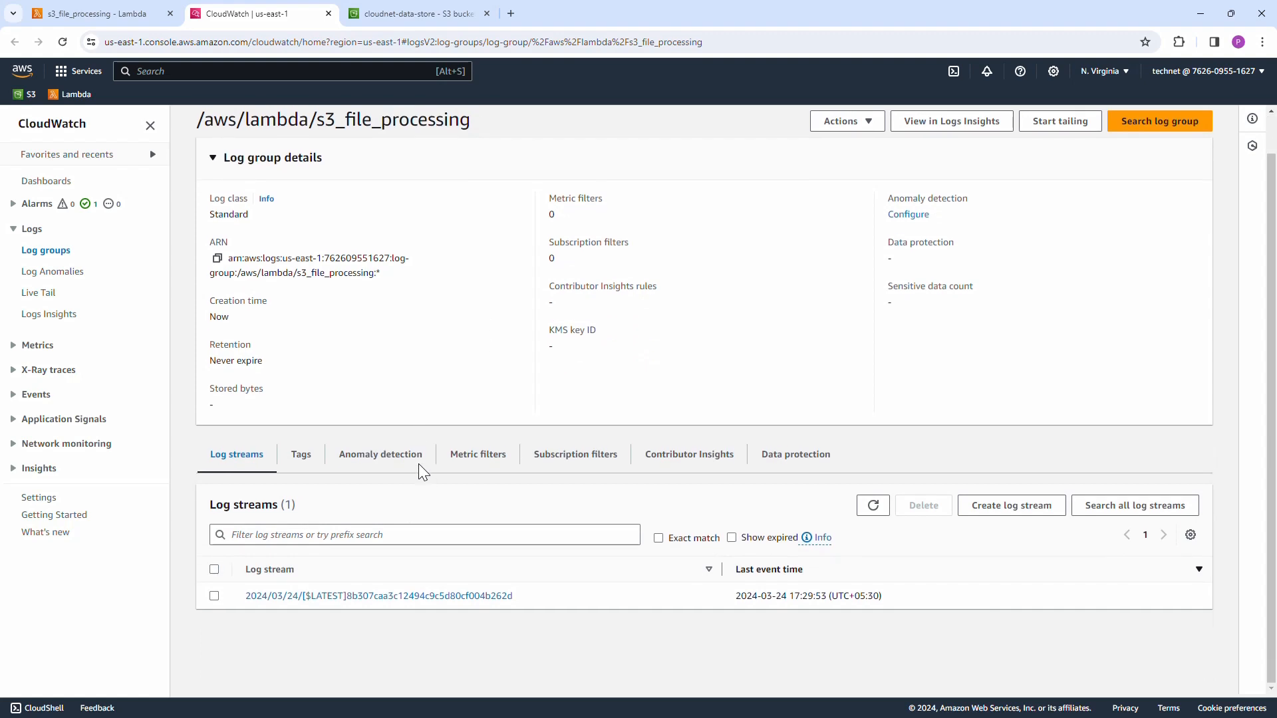
{"action": "left_click", "coordinate": [322, 597]}
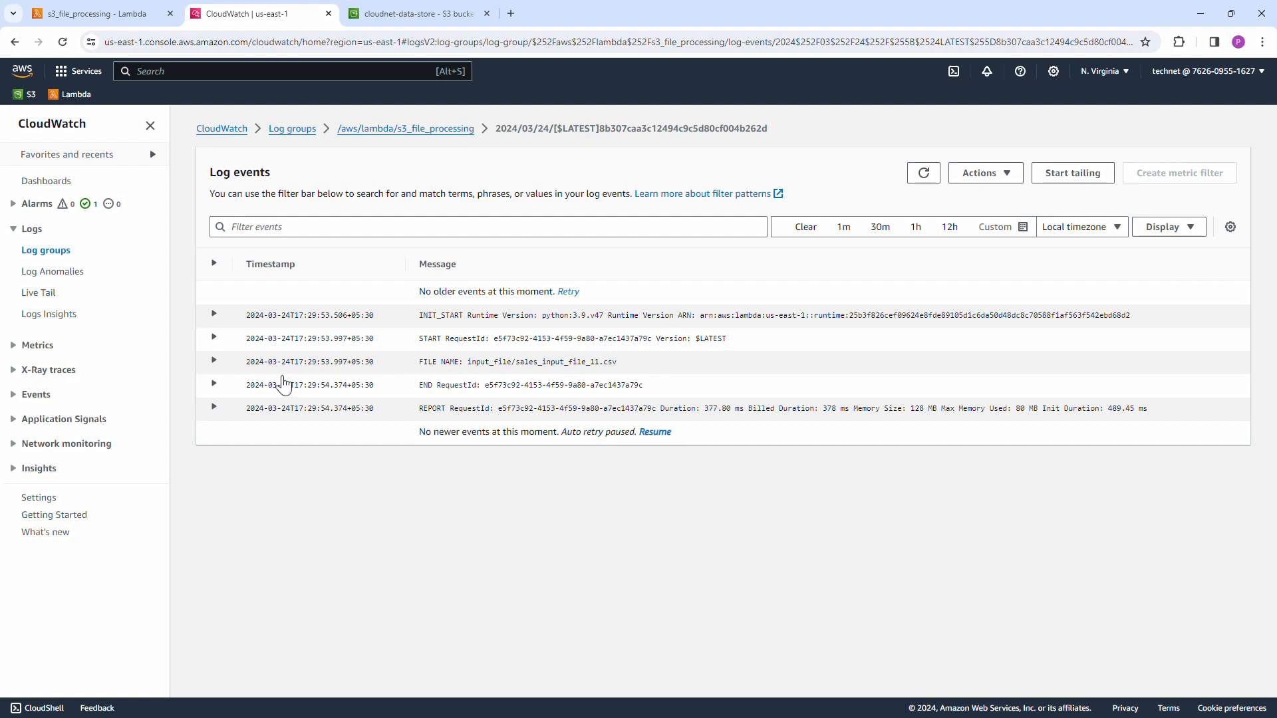
{"action": "left_click", "coordinate": [214, 361]}
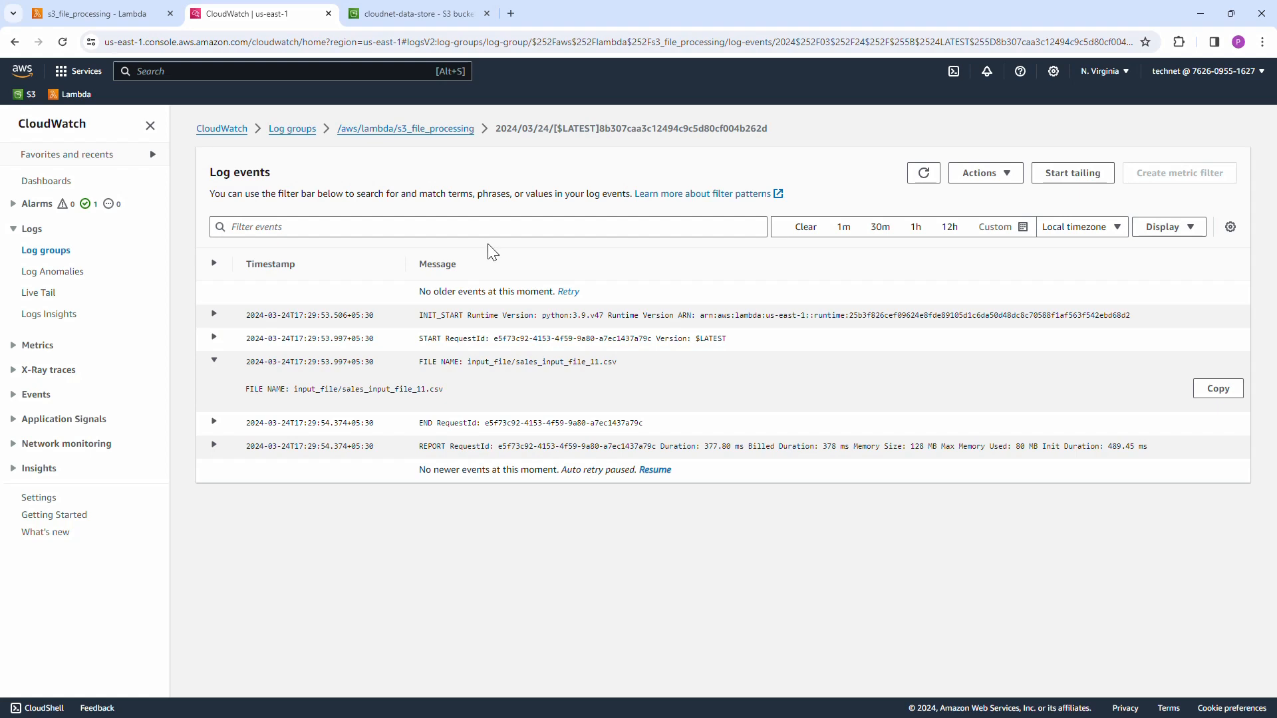
Switch to the cloudnet-data-store bucket and check the contents of the output_file/ and input_file/ folders.
{"action": "left_click", "coordinate": [443, 16]}
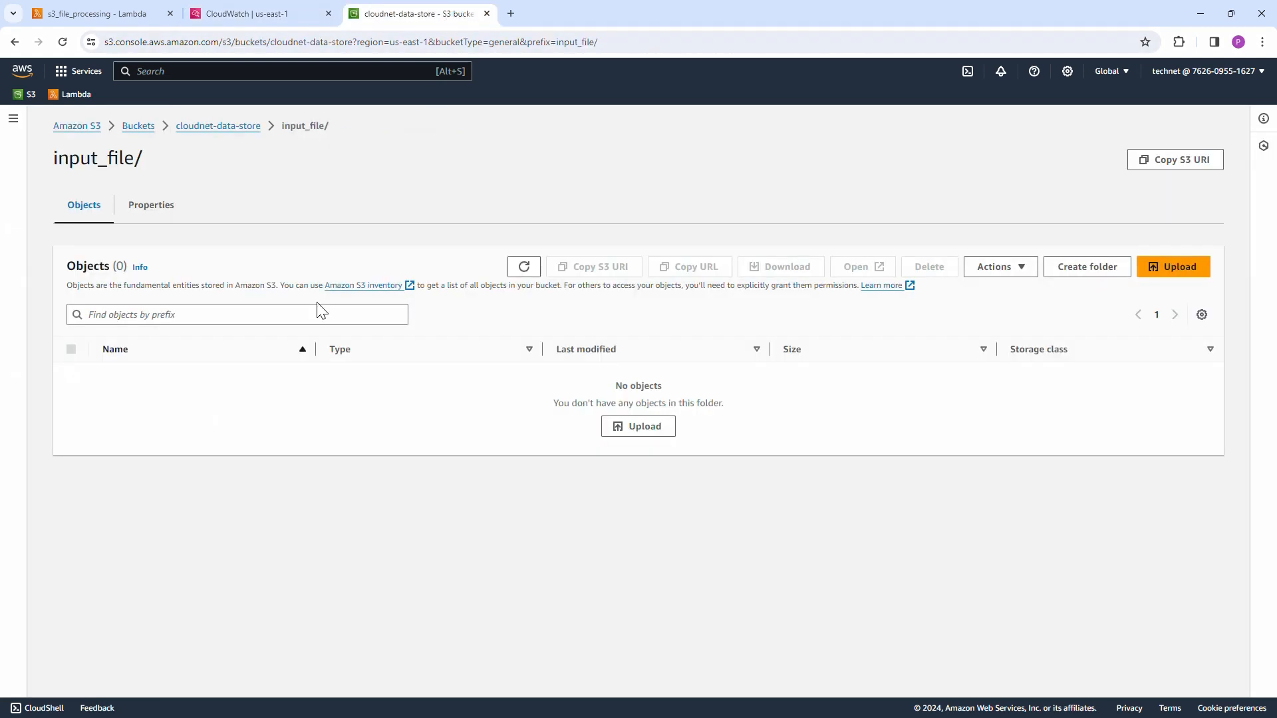
{"action": "left_click", "coordinate": [225, 131]}
{"action": "left_click", "coordinate": [144, 414]}
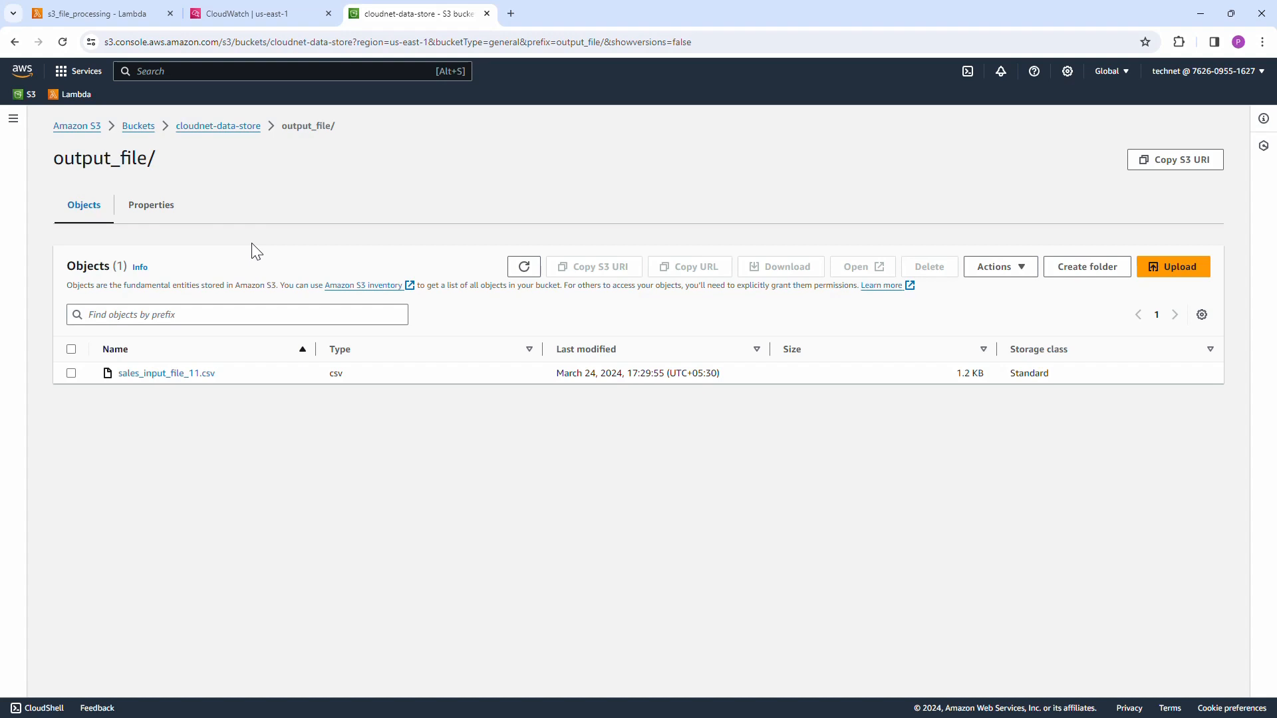
{"action": "left_click", "coordinate": [241, 127]}
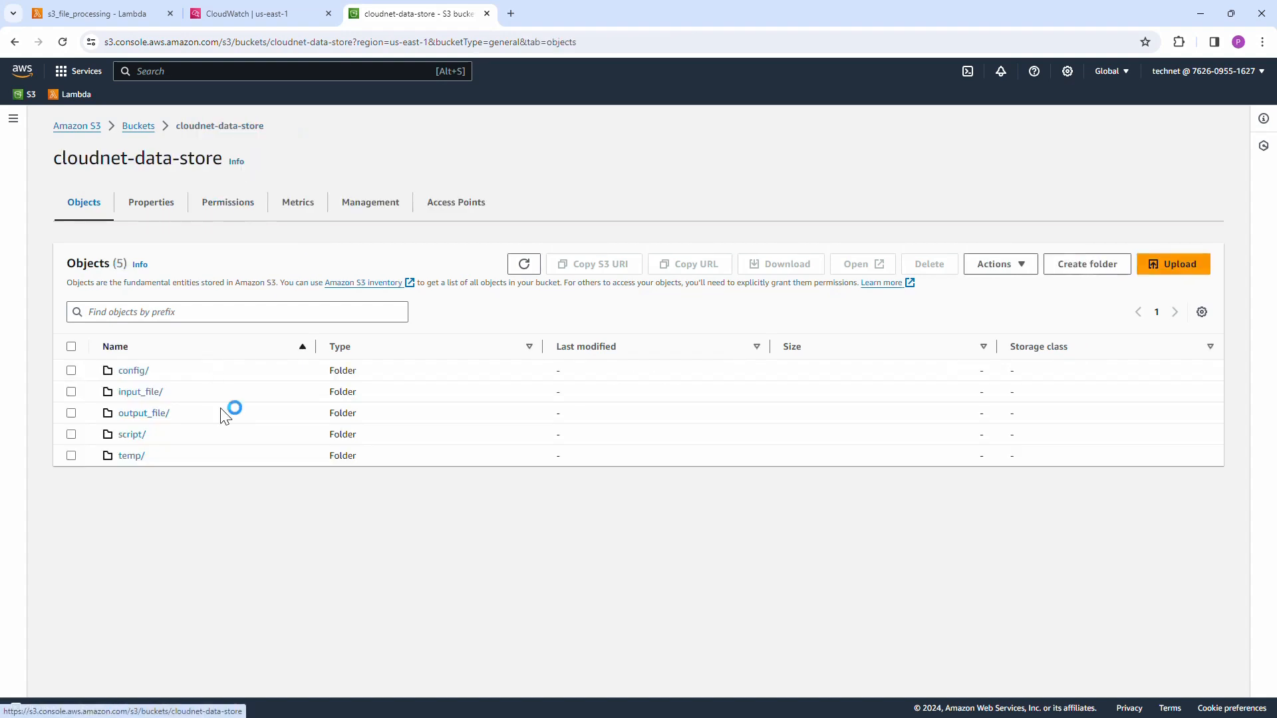
{"action": "left_click", "coordinate": [140, 393]}
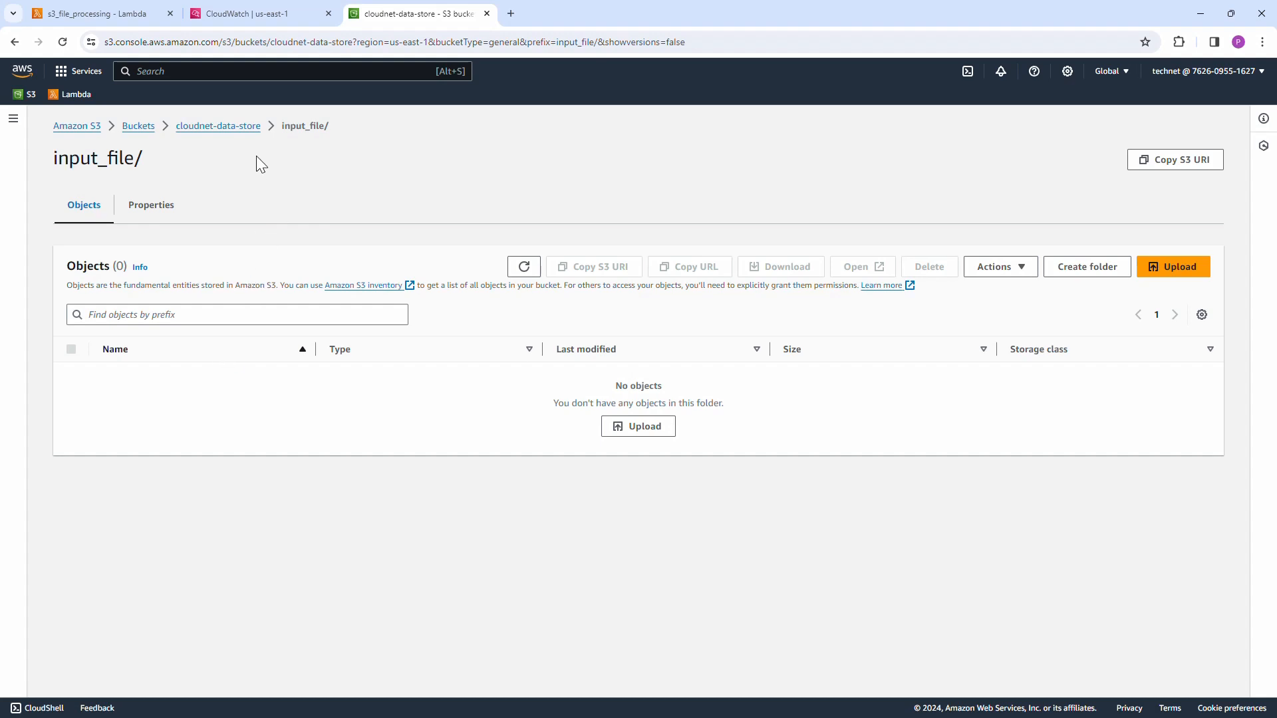
{"action": "left_click", "coordinate": [241, 127]}
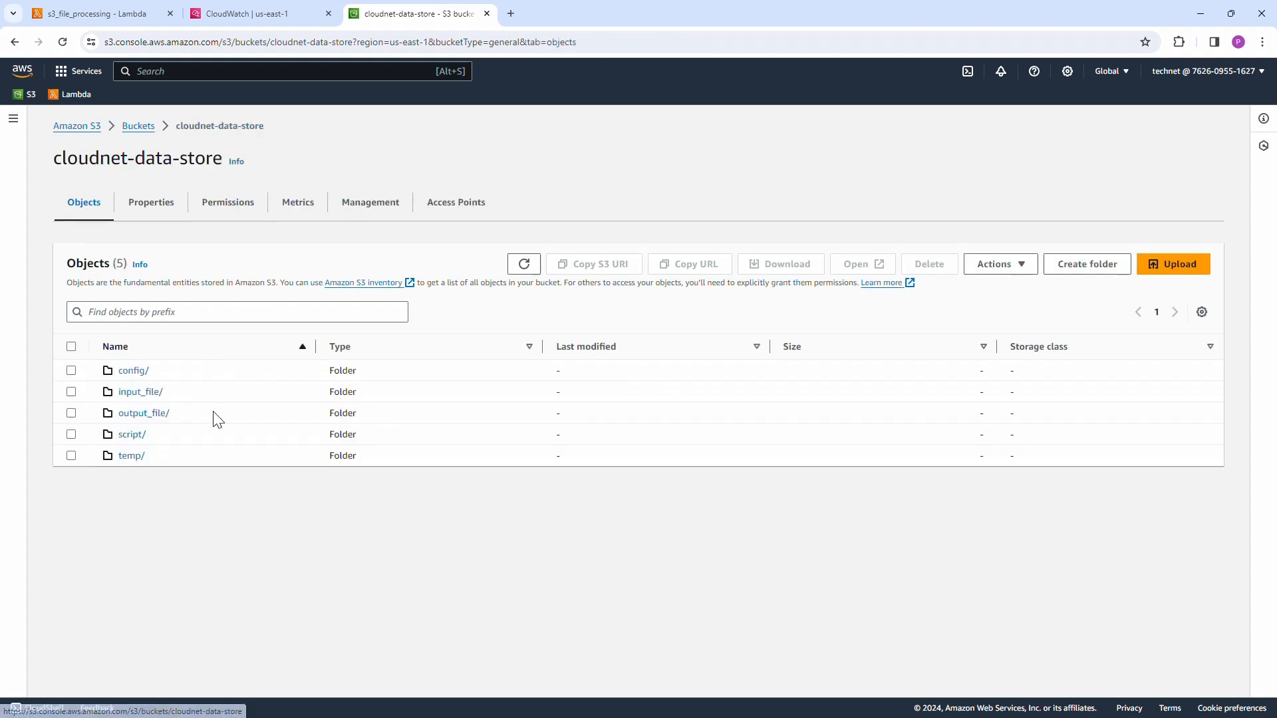
{"action": "left_click", "coordinate": [144, 414]}
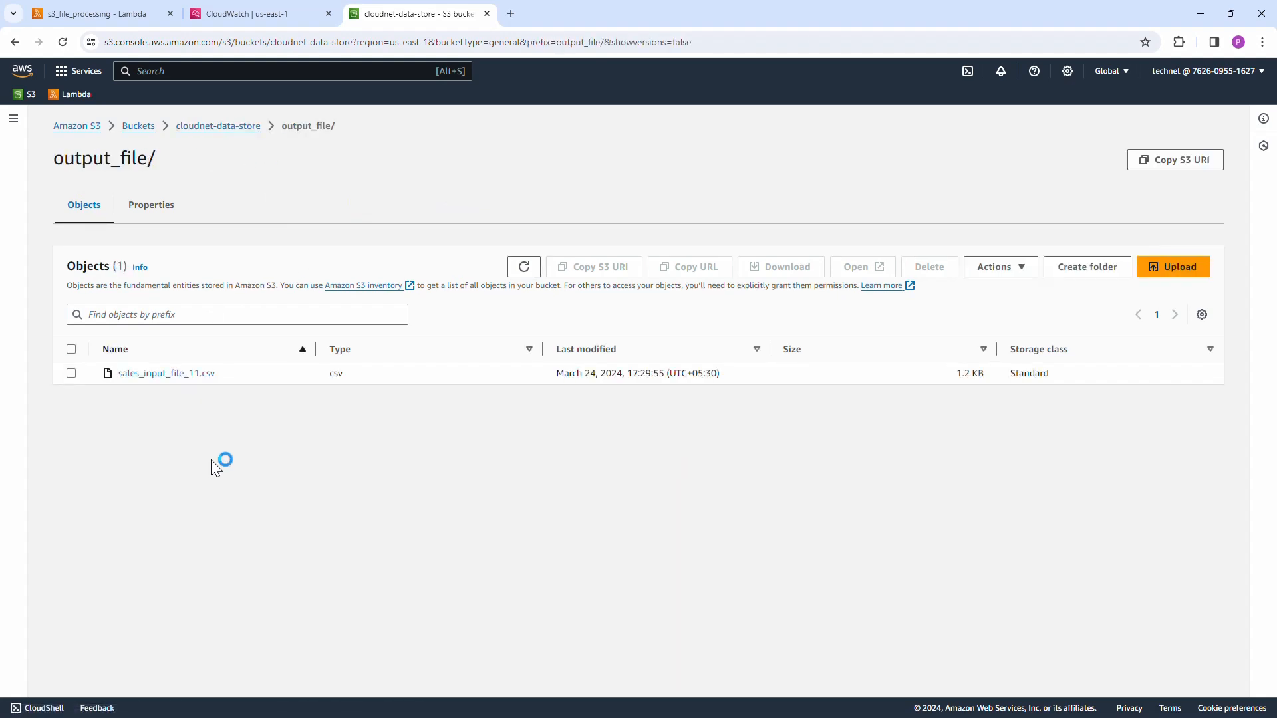